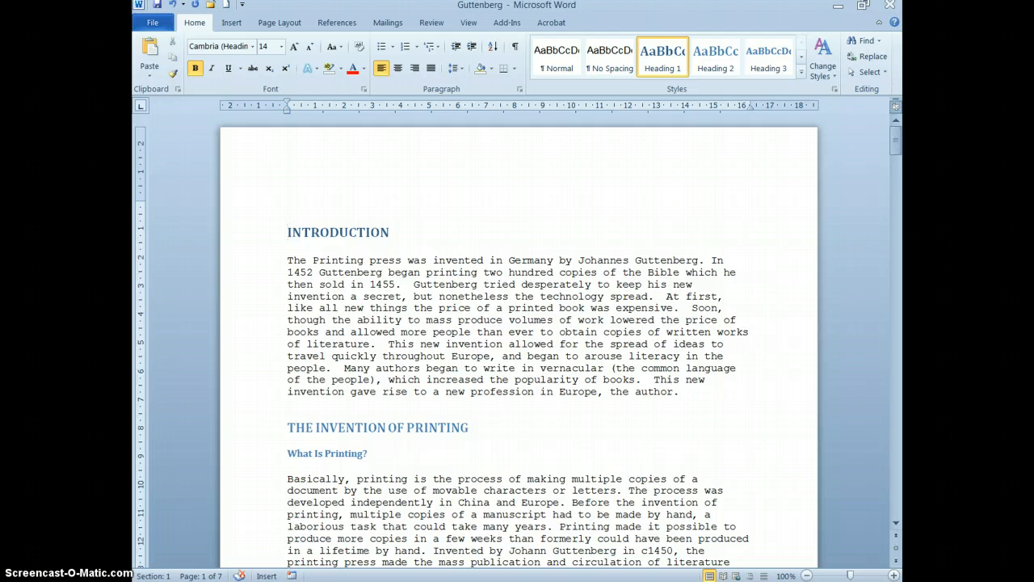
# Insert two Next Page section breaks directly before the INTRODUCTION heading.
pyautogui.click(388, 192)
pyautogui.click(285, 233)
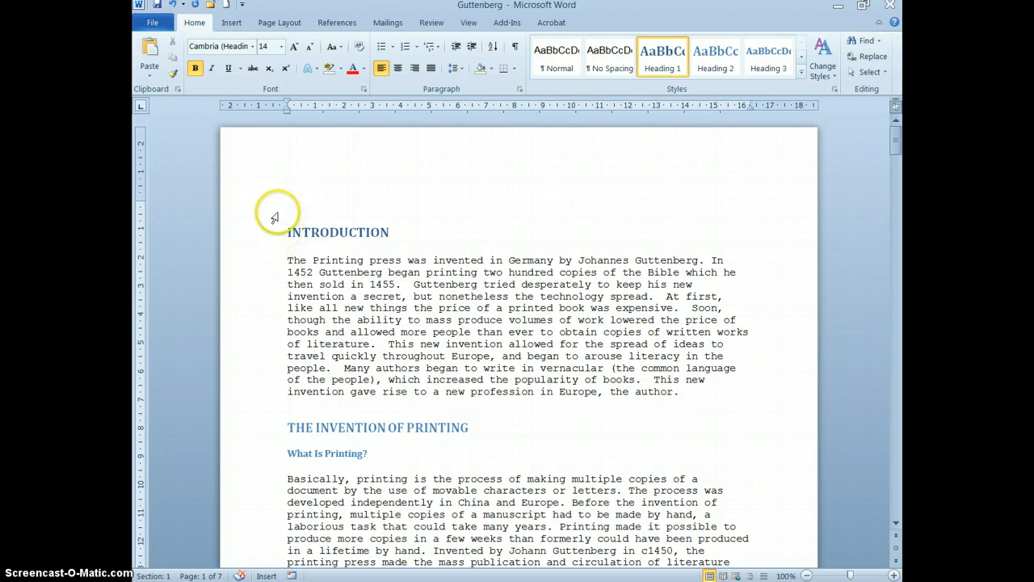
pyautogui.click(270, 24)
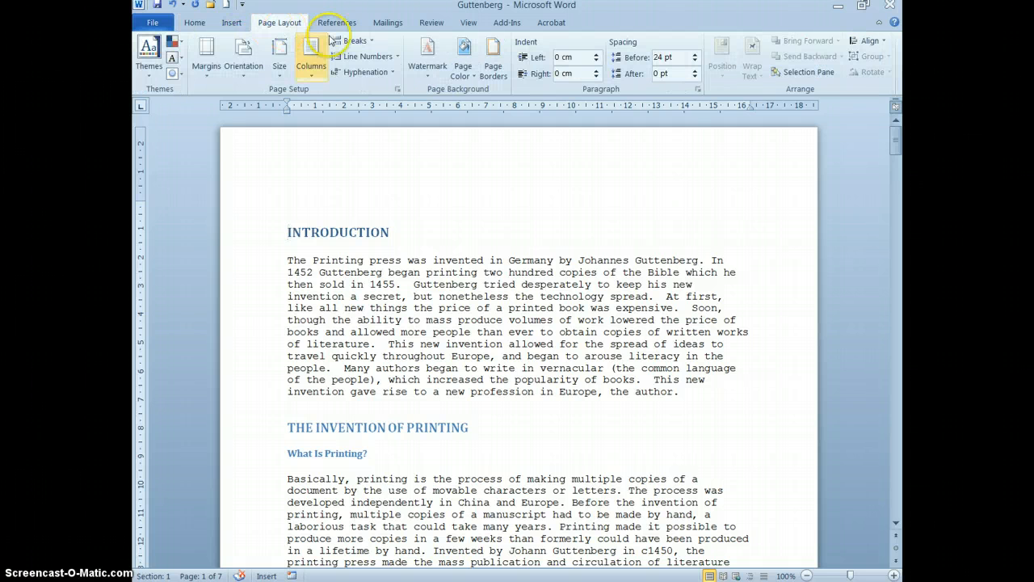
pyautogui.click(370, 42)
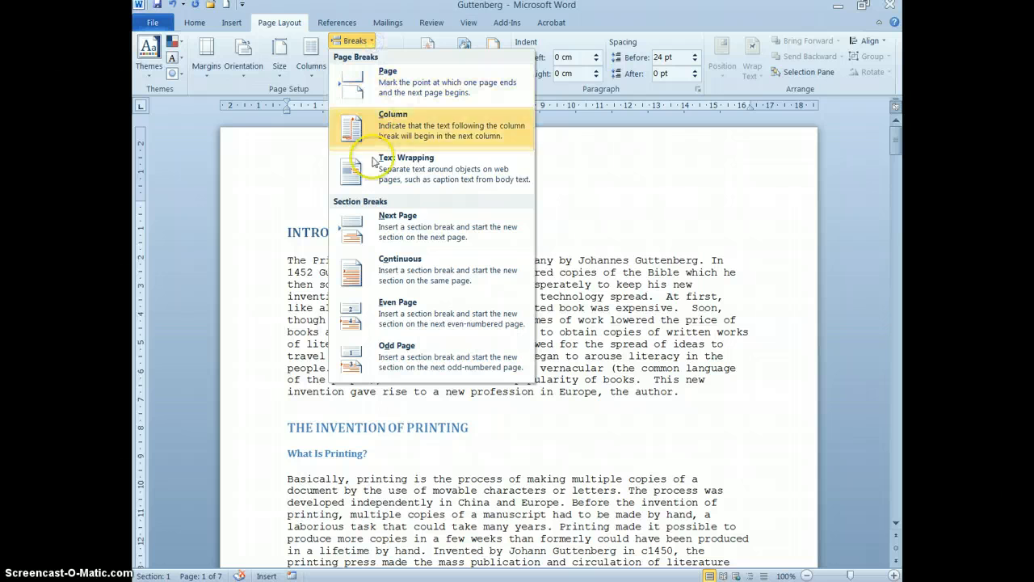
pyautogui.click(381, 238)
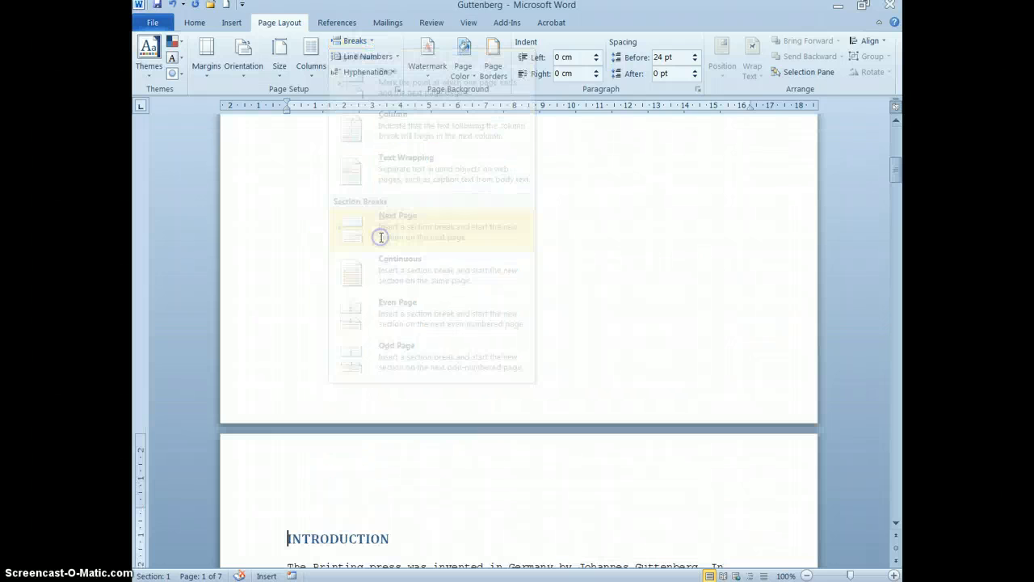
pyautogui.click(369, 225)
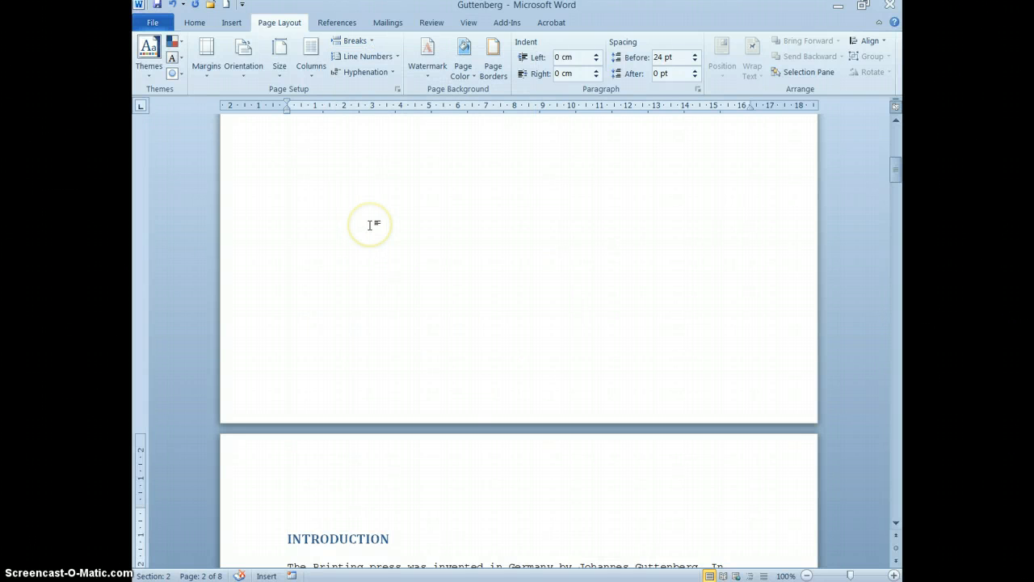
pyautogui.click(355, 42)
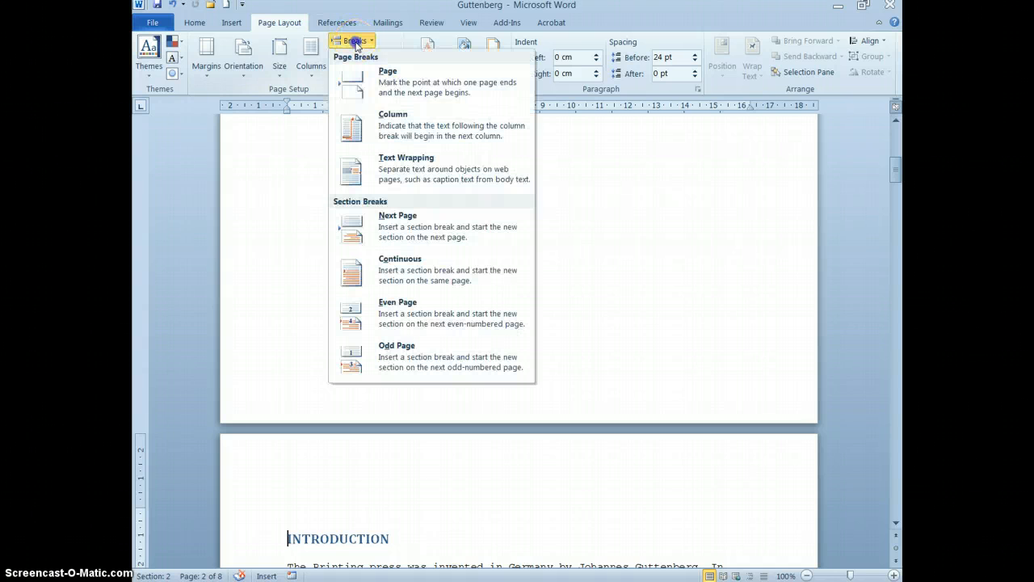
pyautogui.click(391, 240)
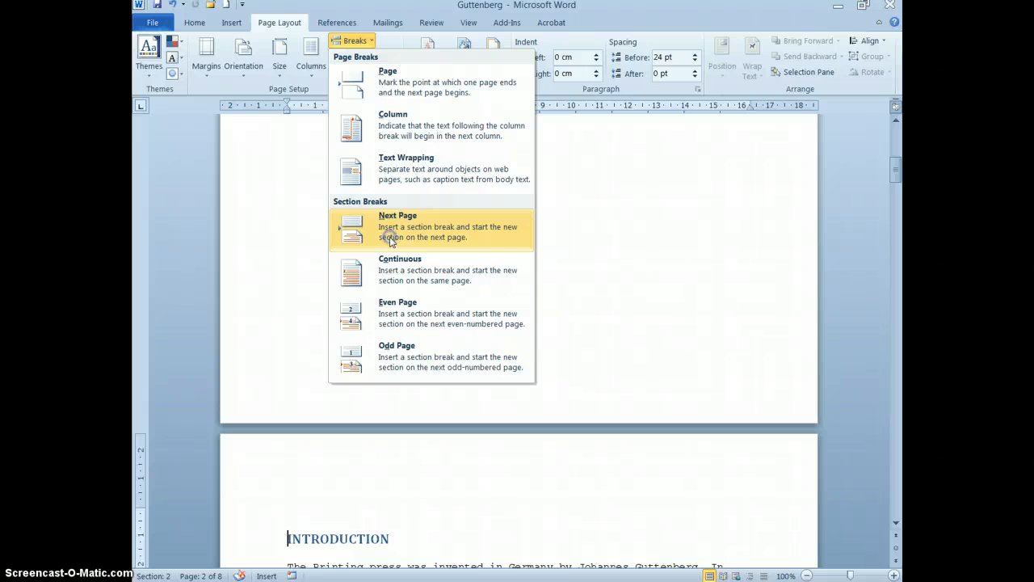
# Check which section each of the two blank pages and the INTRODUCTION page belongs to.
pyautogui.scroll(3, 419, 266)
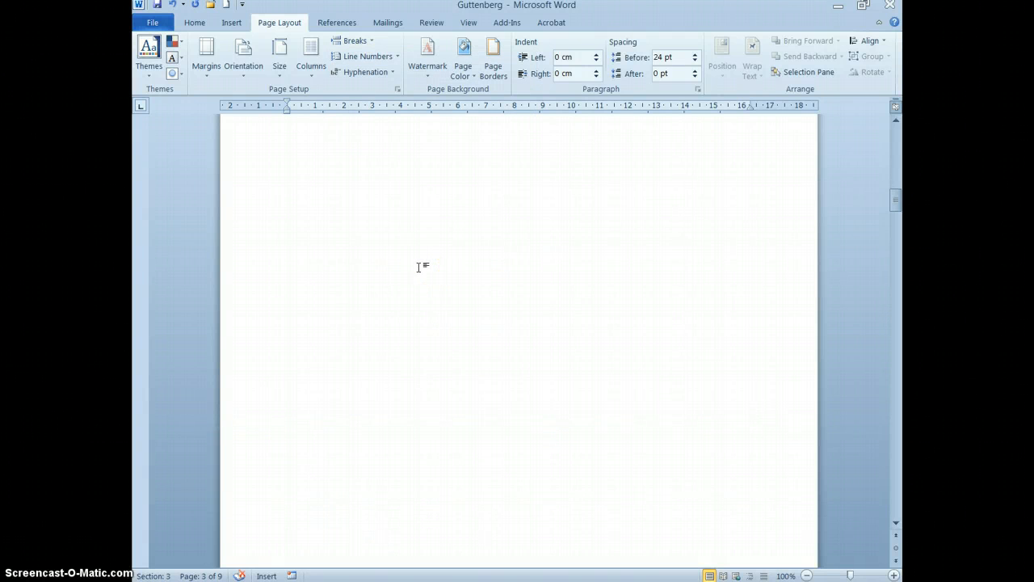
pyautogui.scroll(8, 419, 266)
pyautogui.click(332, 173)
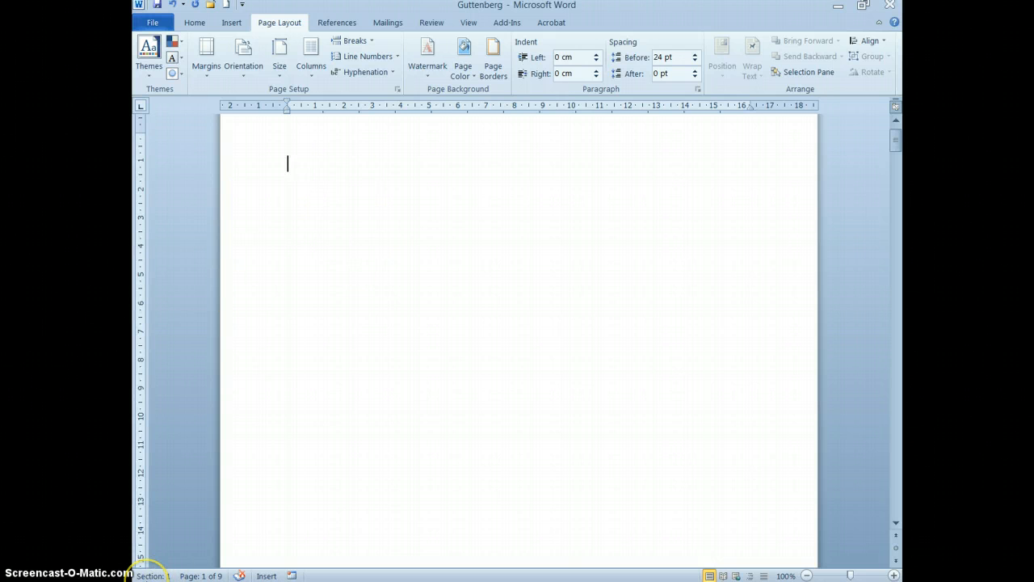
pyautogui.scroll(-12, 294, 406)
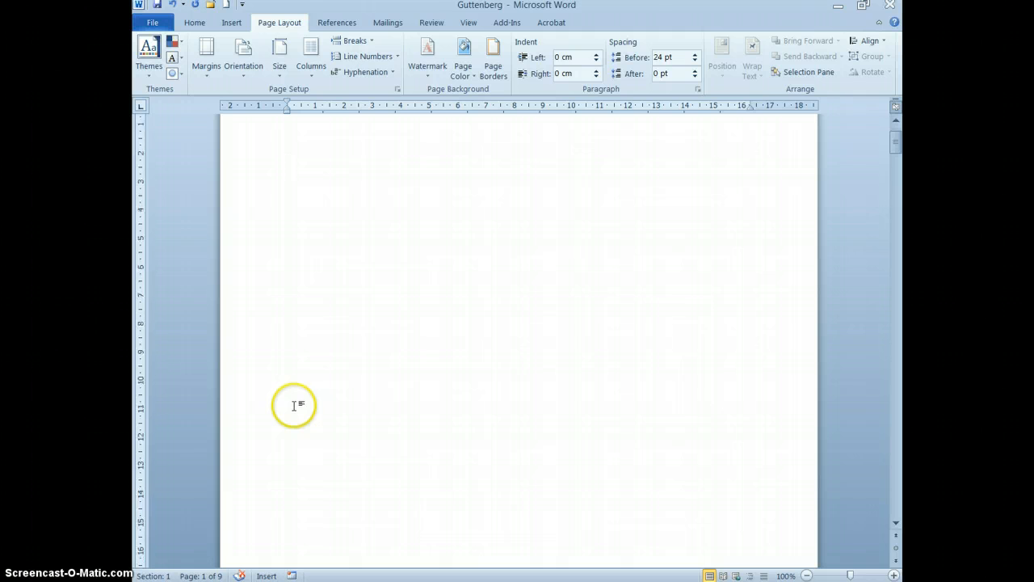
pyautogui.click(307, 446)
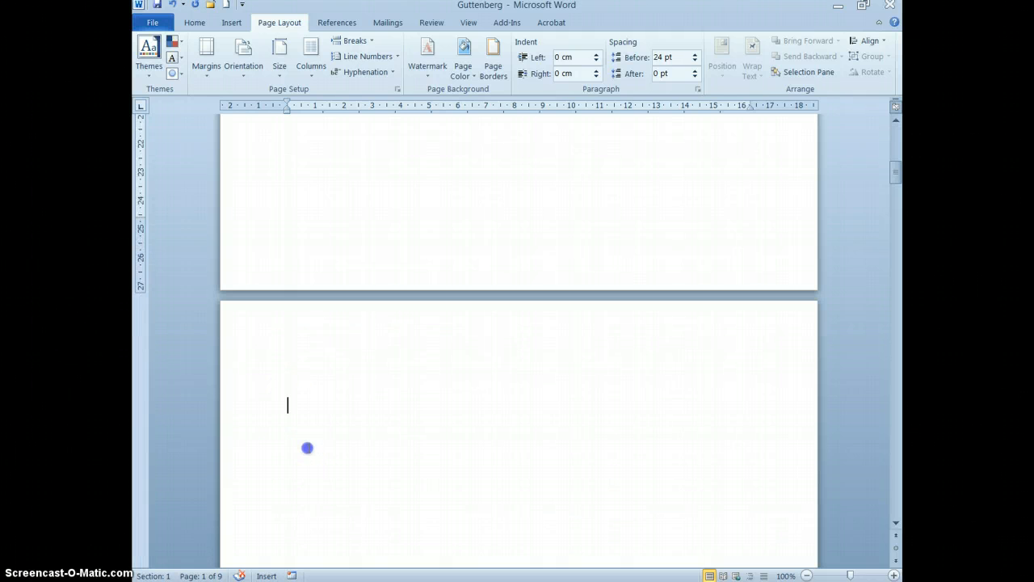
pyautogui.scroll(-5, 365, 446)
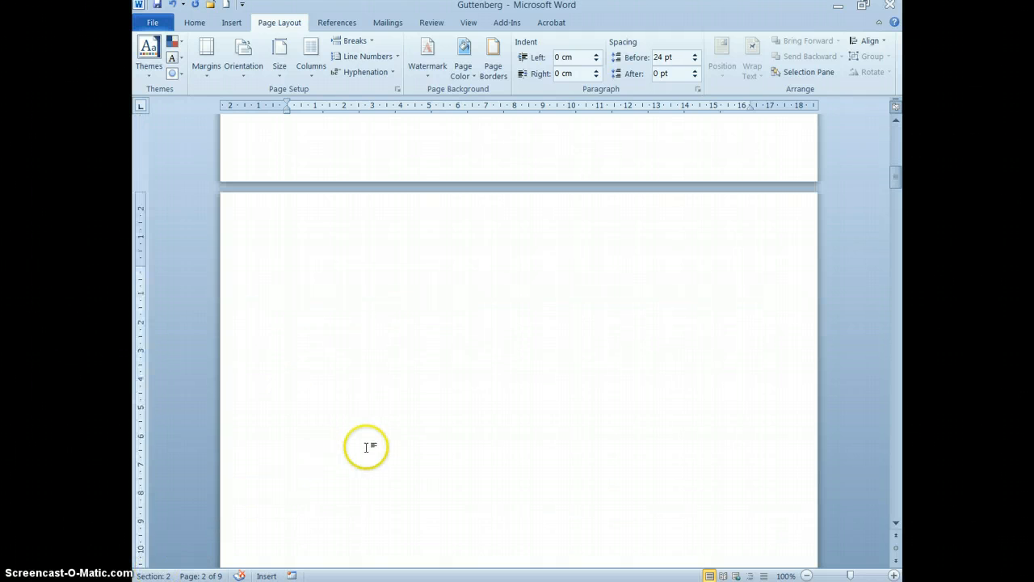
pyautogui.scroll(6, 363, 465)
pyautogui.scroll(-3, 363, 465)
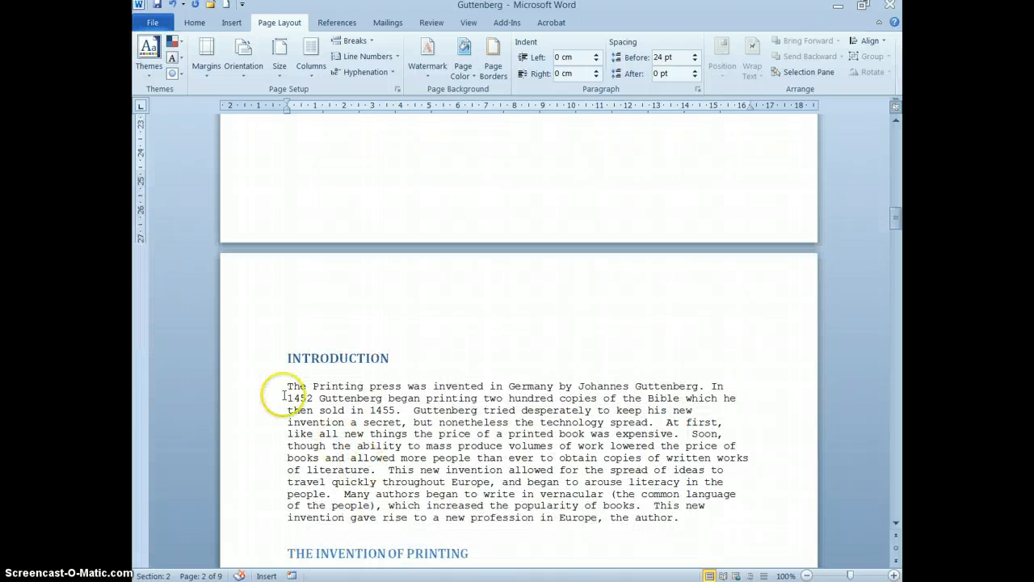
pyautogui.click(286, 357)
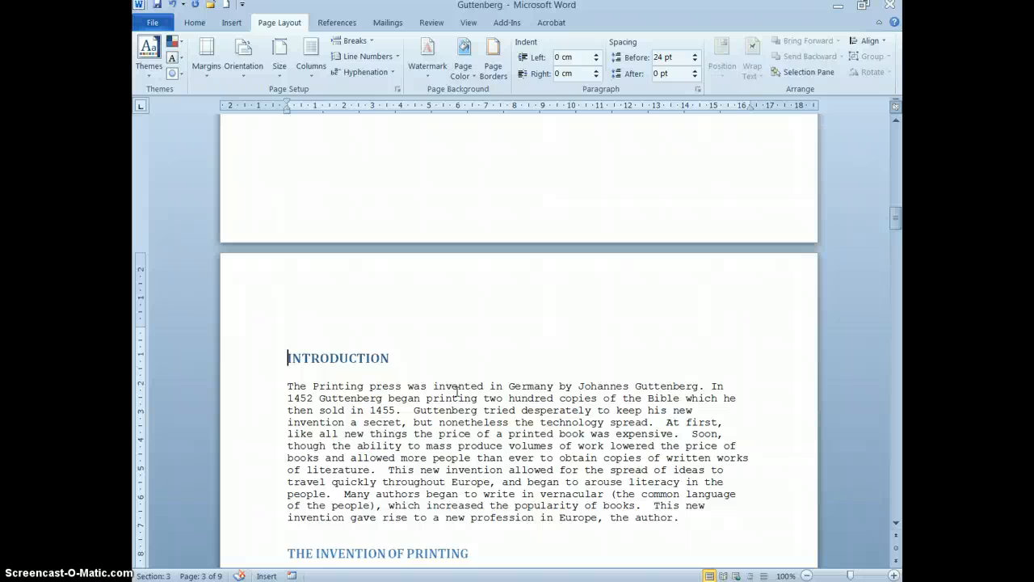
pyautogui.click(458, 409)
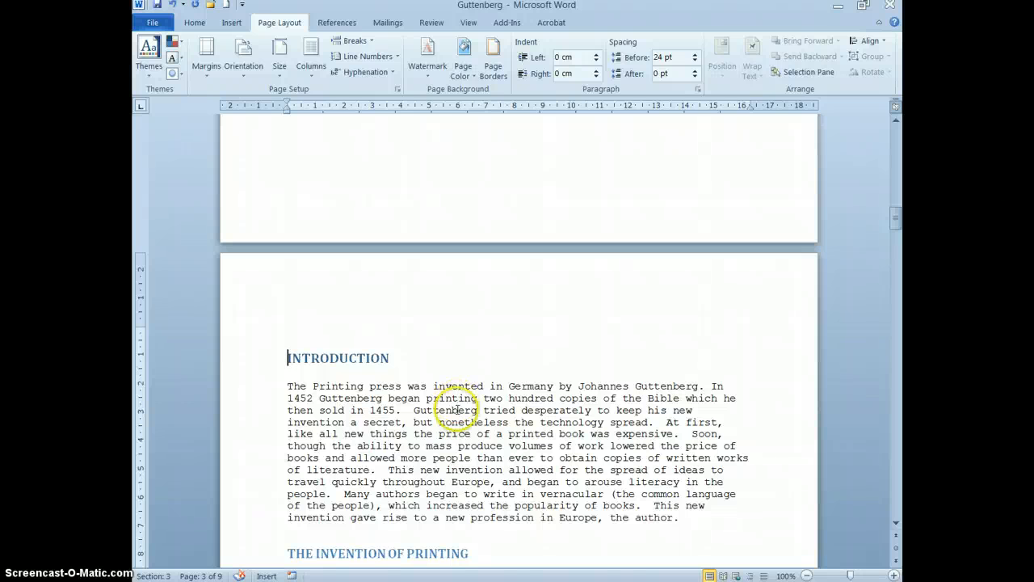
# Enter the title THE HISTORY OF PRINTING in capitals on the blank first page, with each word on its own line.
pyautogui.scroll(20, 457, 410)
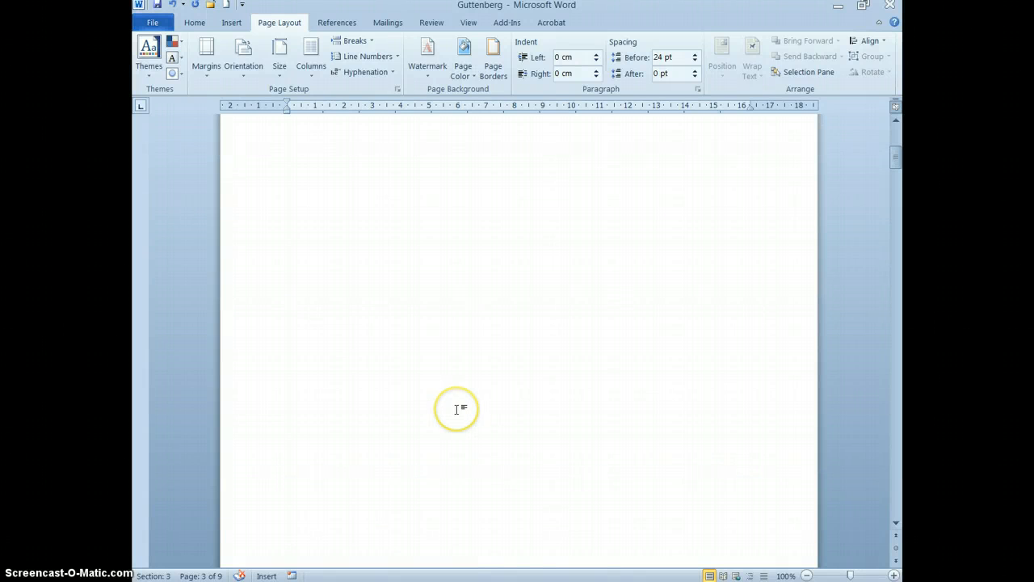
pyautogui.click(296, 195)
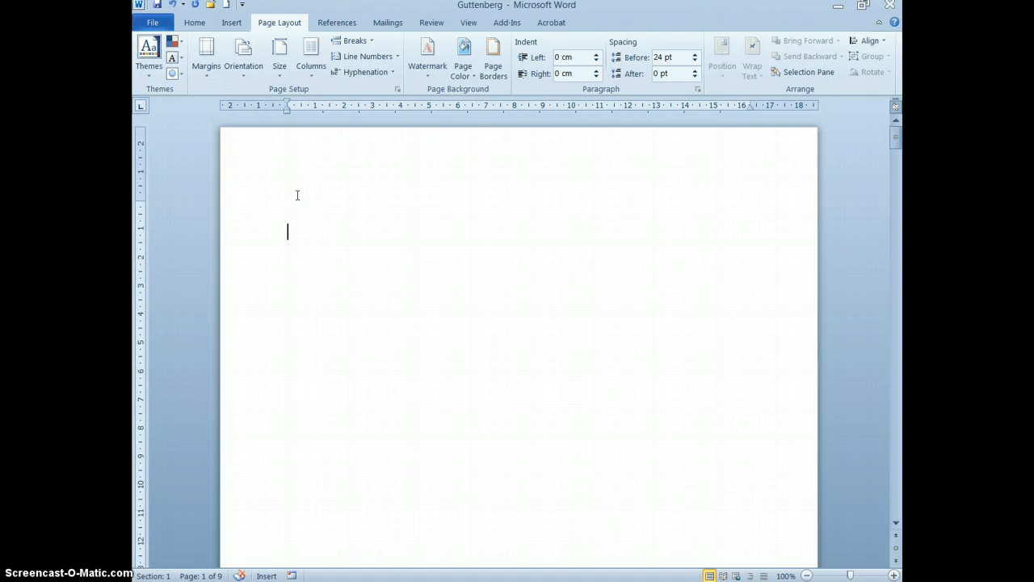
pyautogui.click(299, 198)
pyautogui.press('capslock')
pyautogui.write('THE ')
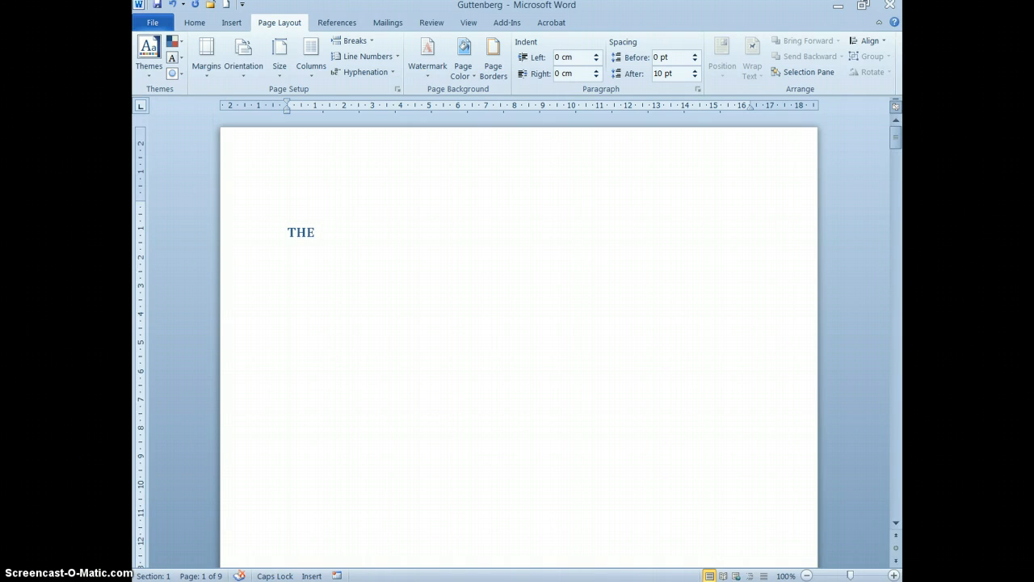
pyautogui.write('HIS')
pyautogui.write('OF')
pyautogui.press('Return')
pyautogui.write('PRINTING')
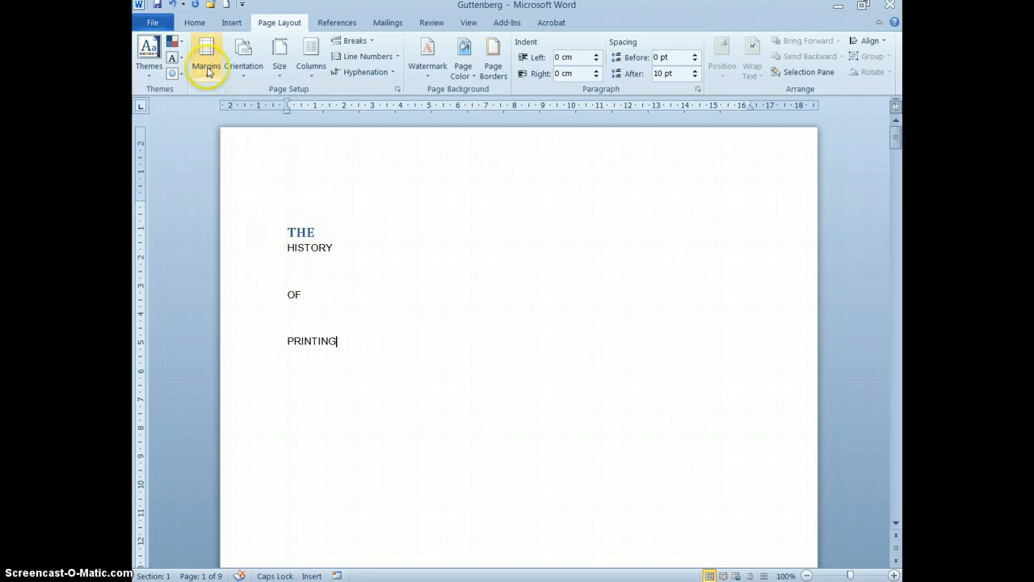
# Apply the Normal style to the title's first line, THE.
pyautogui.click(194, 22)
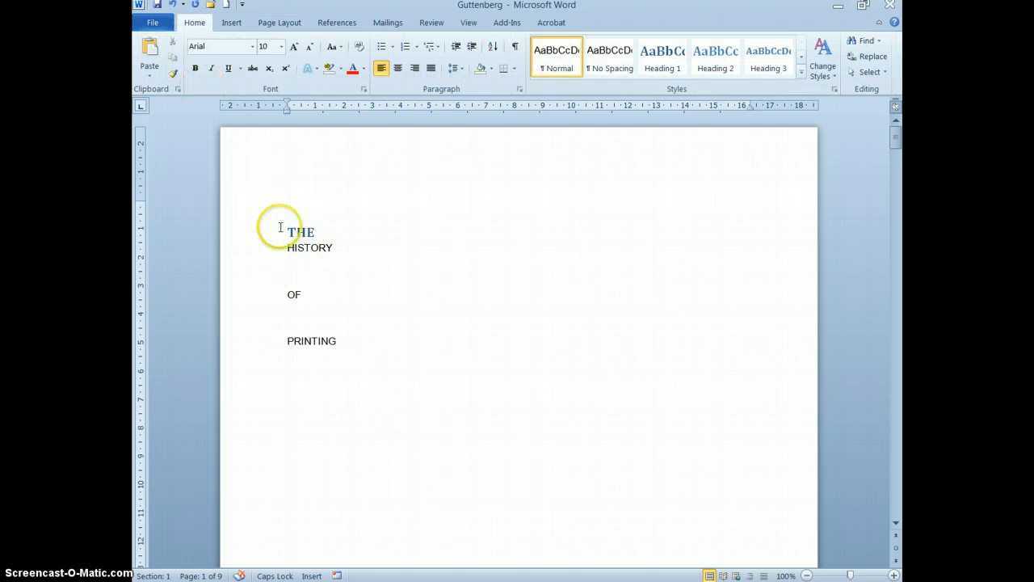
pyautogui.click(246, 233)
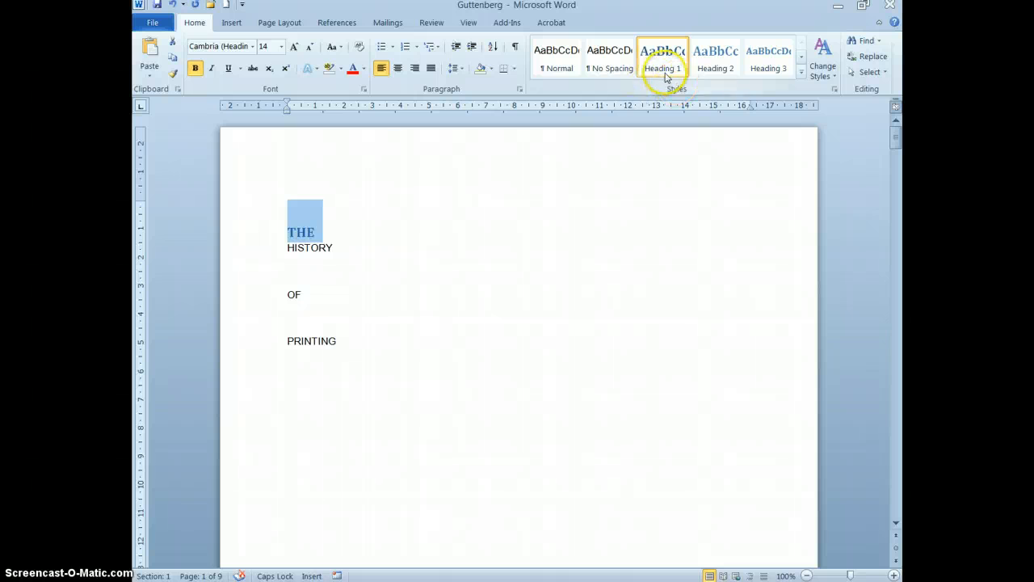
pyautogui.click(557, 72)
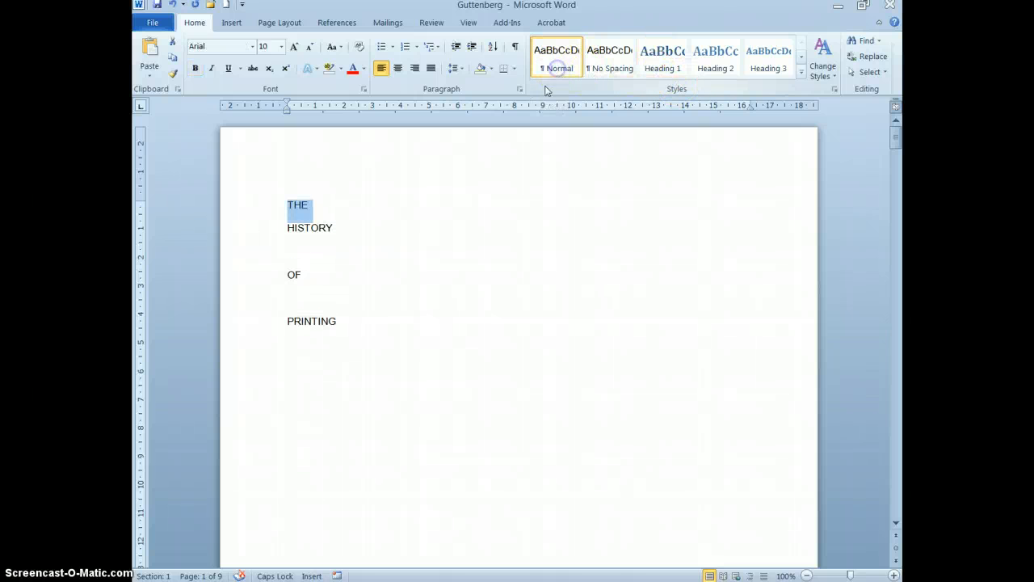
# Remove the blank lines between HISTORY, OF and PRINTING in the title.
pyautogui.click(296, 254)
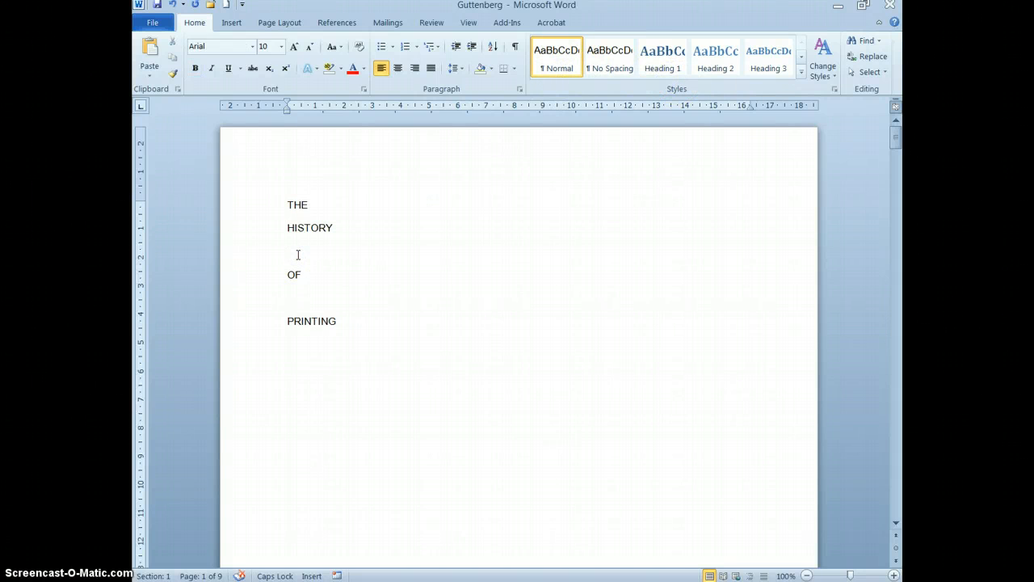
pyautogui.press('BackSpace')
pyautogui.click(299, 277)
pyautogui.press('BackSpace')
pyautogui.click(339, 293)
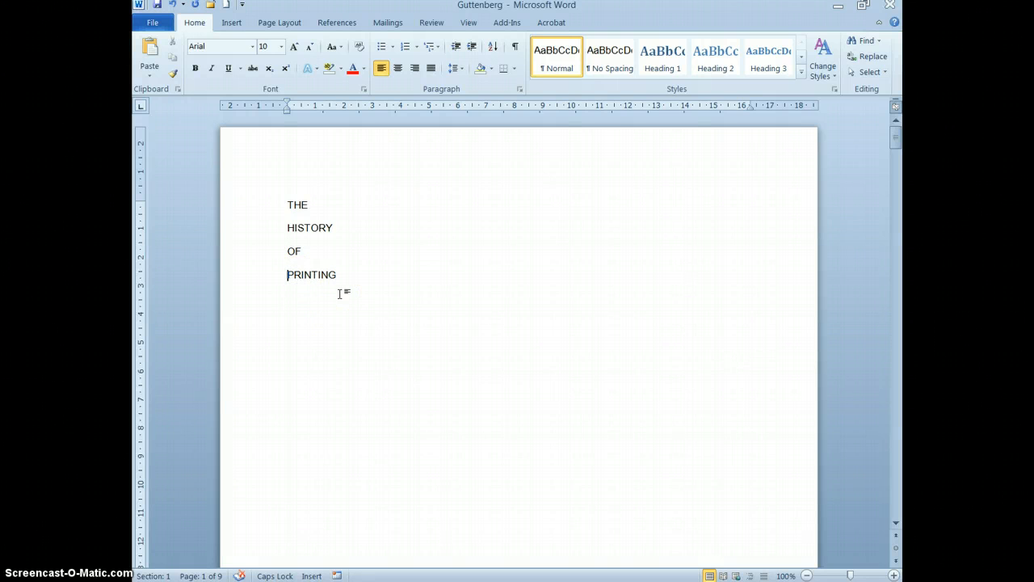
# Centre all four title lines horizontally on the first page.
pyautogui.click(346, 332)
pyautogui.moveTo(242, 206); pyautogui.dragTo(241, 274)
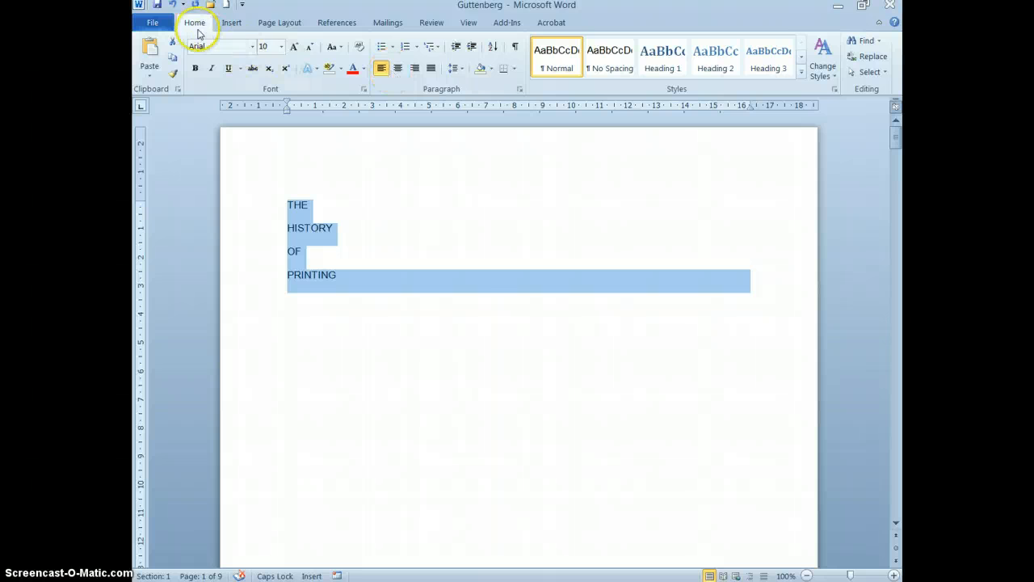
pyautogui.click(399, 69)
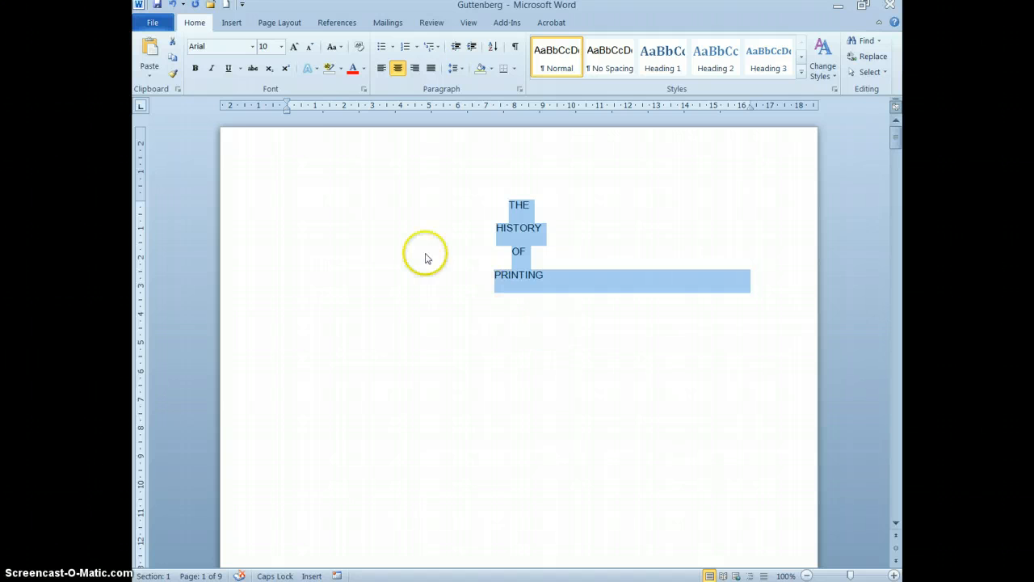
# Set the vertical alignment of the title page to Justified, applied to the selected sections only.
pyautogui.click(264, 26)
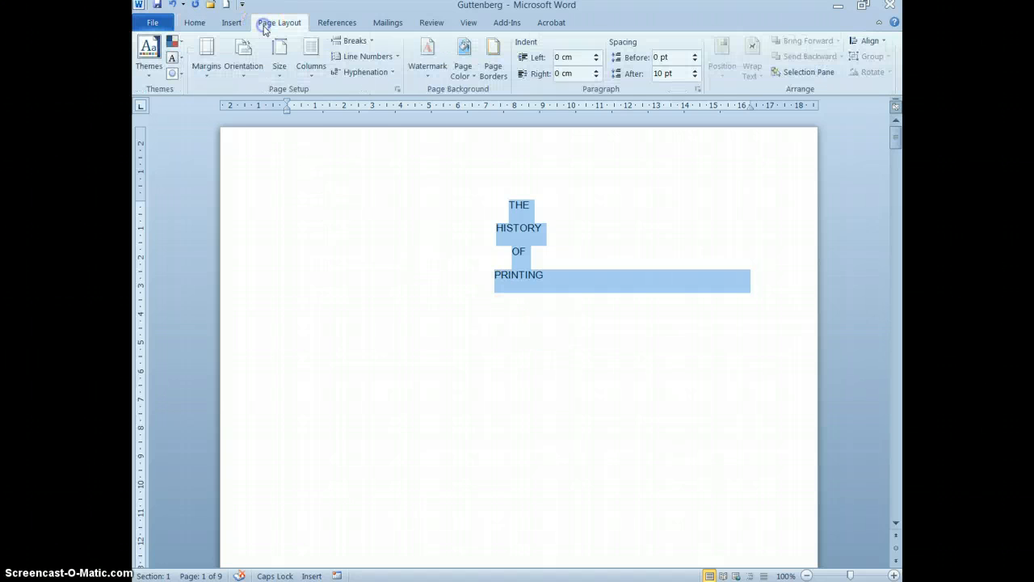
pyautogui.click(397, 90)
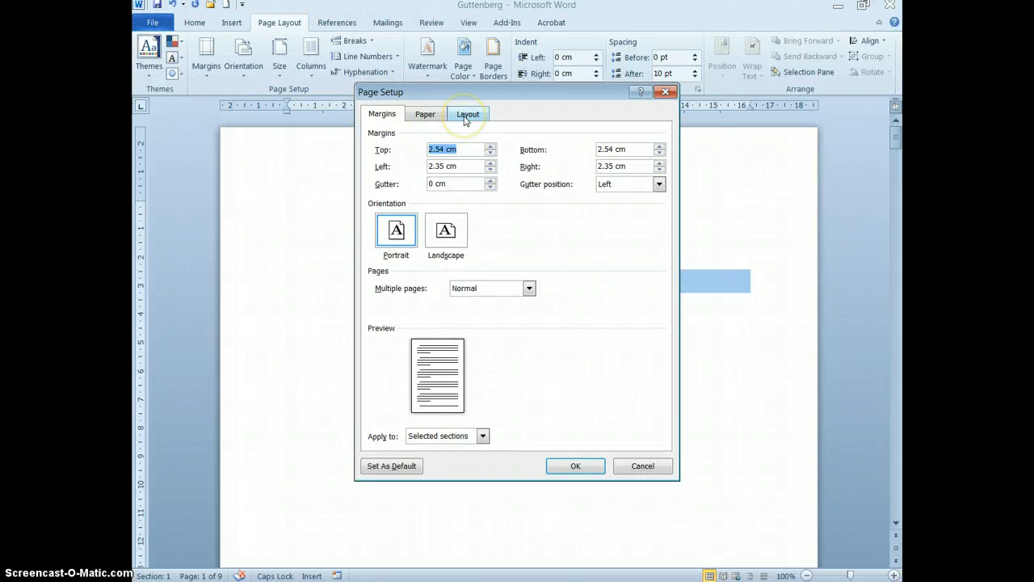
pyautogui.click(466, 117)
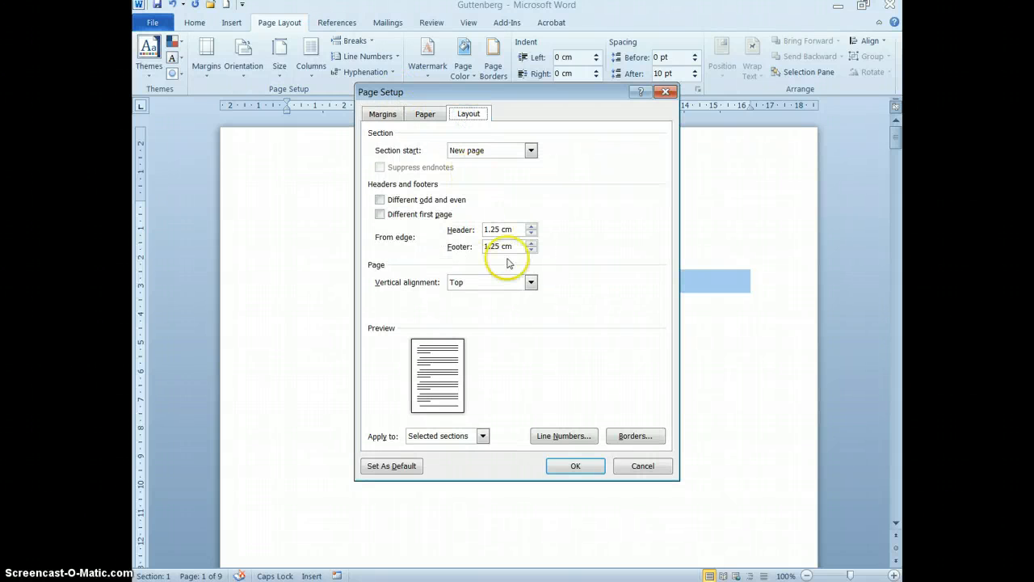
pyautogui.click(531, 284)
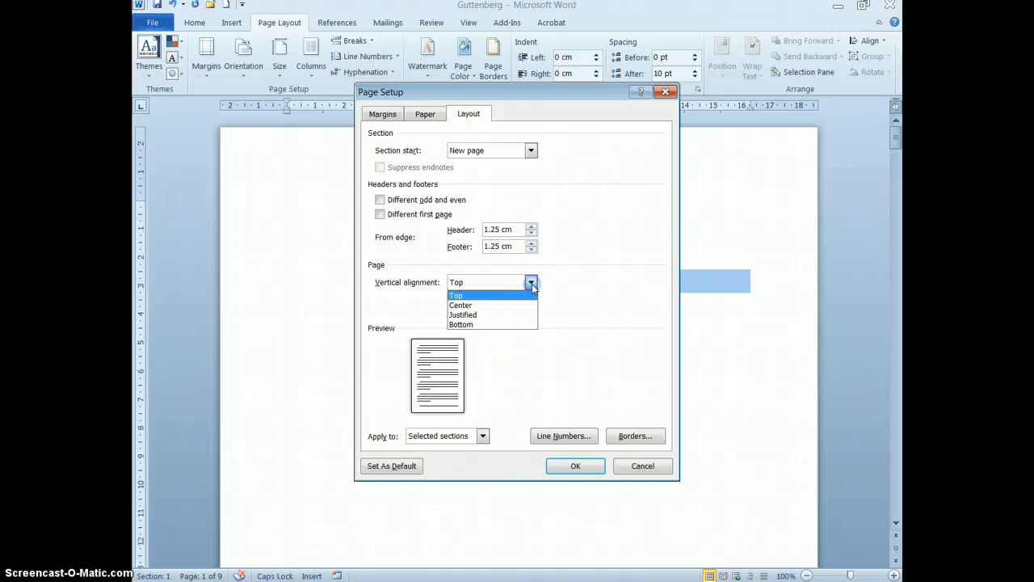
pyautogui.click(476, 314)
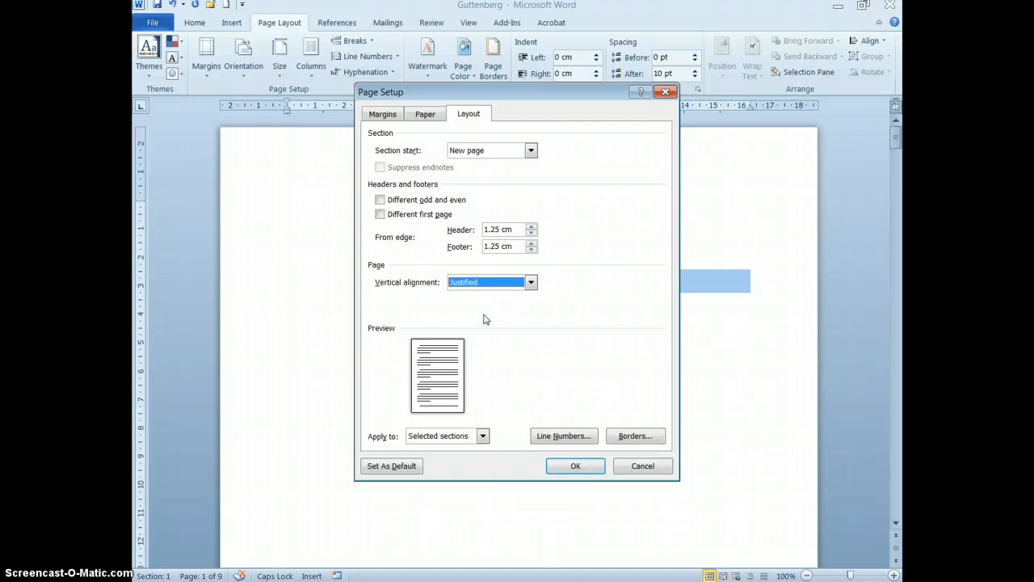
pyautogui.click(482, 436)
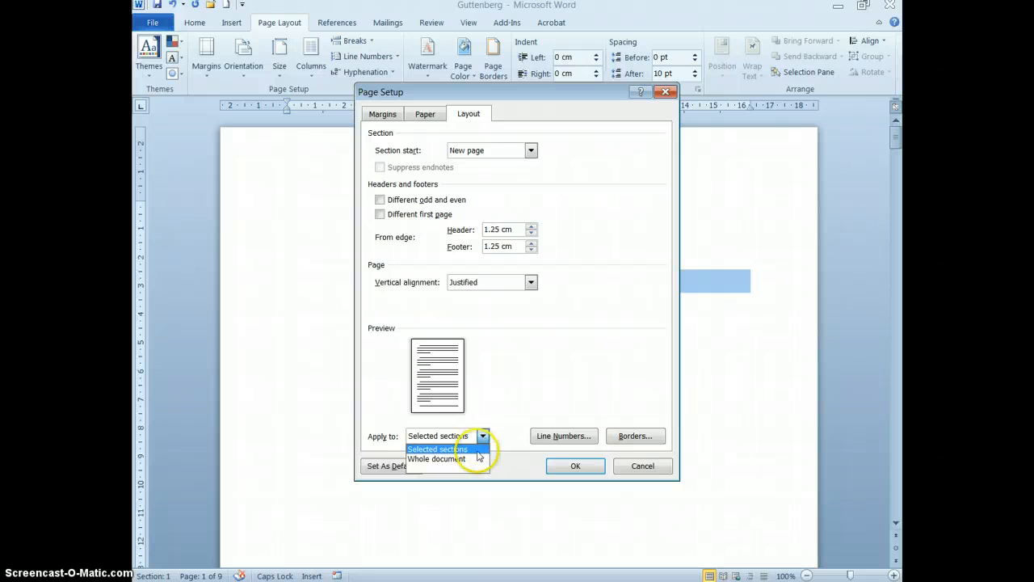
pyautogui.click(508, 416)
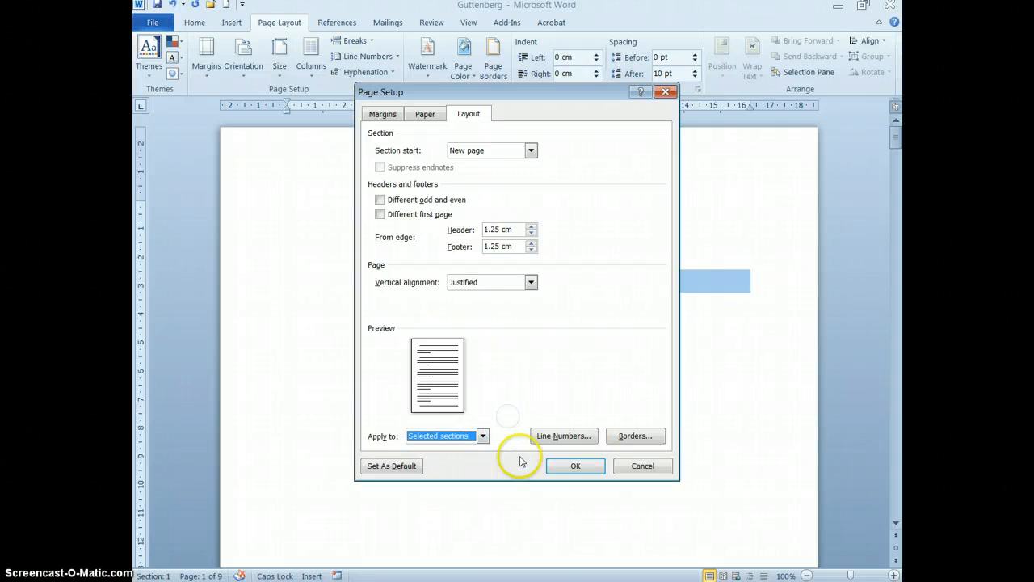
pyautogui.click(567, 467)
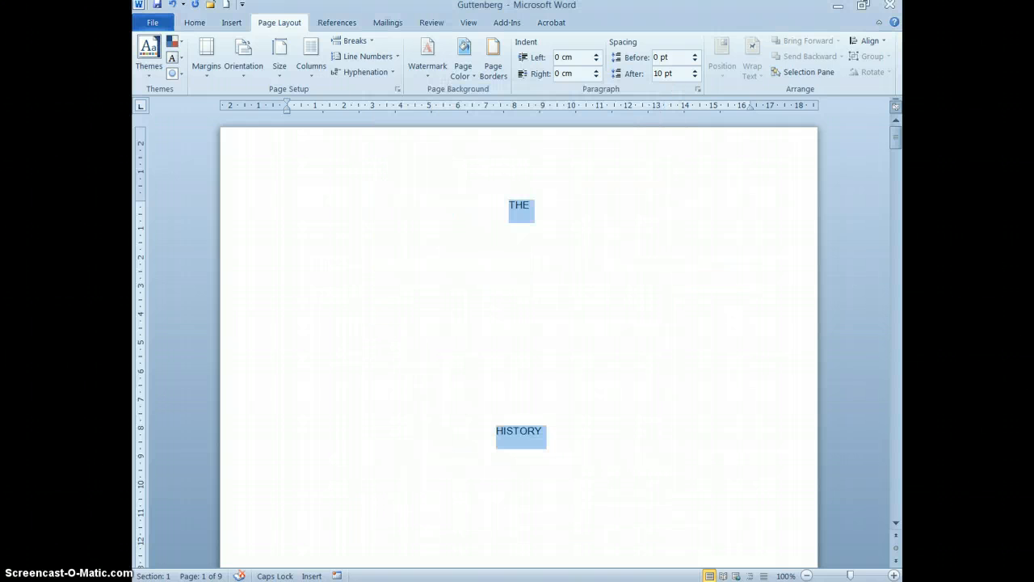
# Check the title page's layout with the whole page in view, then return the zoom to 100%.
pyautogui.click(469, 21)
pyautogui.click(357, 278)
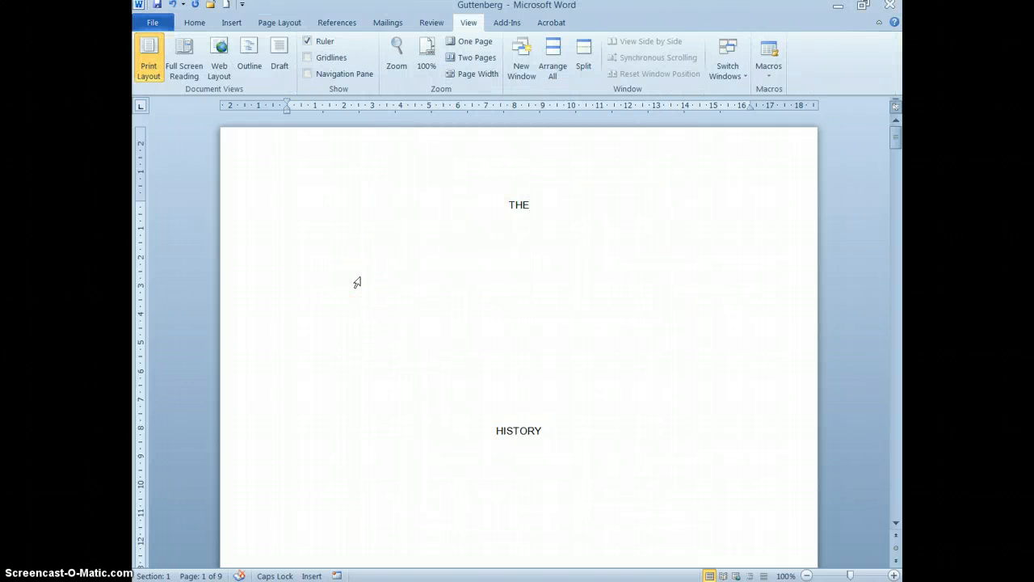
pyautogui.click(354, 280)
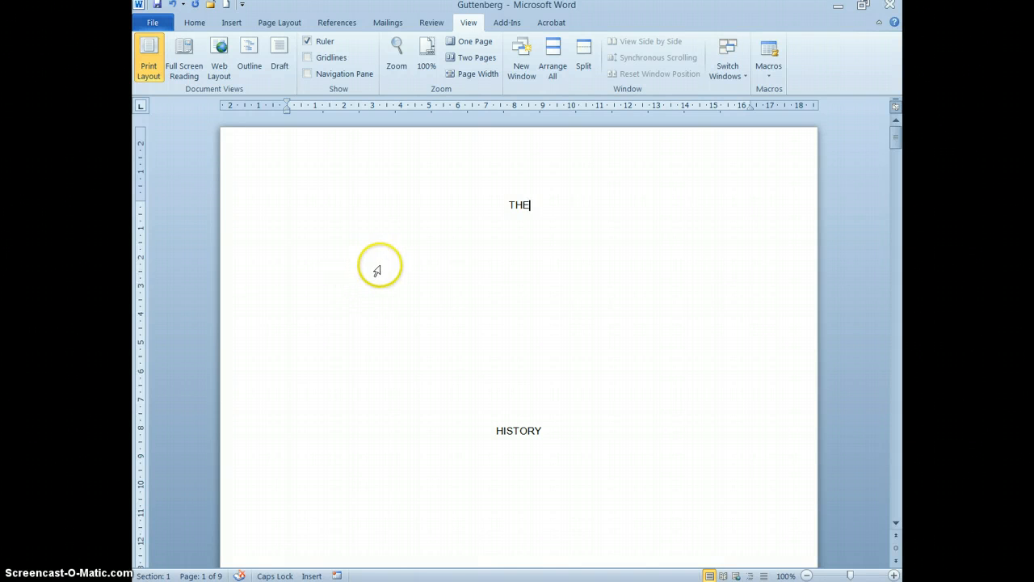
pyautogui.click(474, 44)
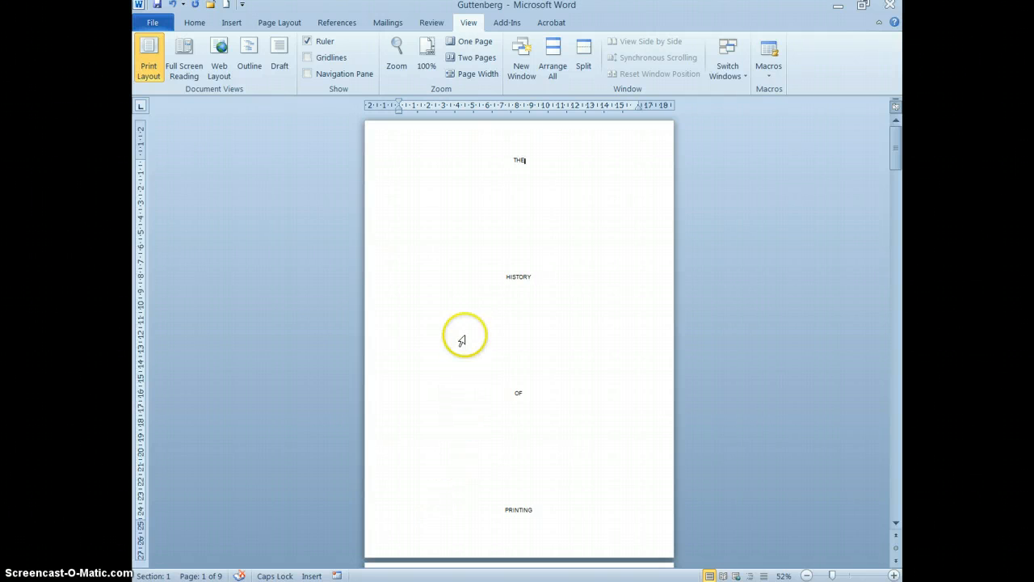
pyautogui.click(427, 50)
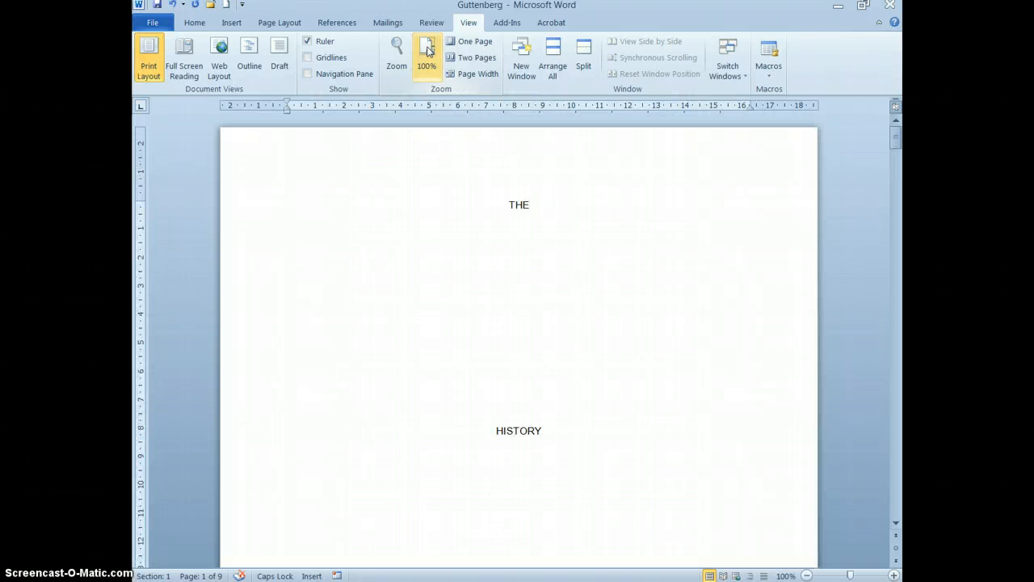
# Open the section 3 footer on page 3 for editing and unlink it from the previous section.
pyautogui.scroll(-15, 425, 347)
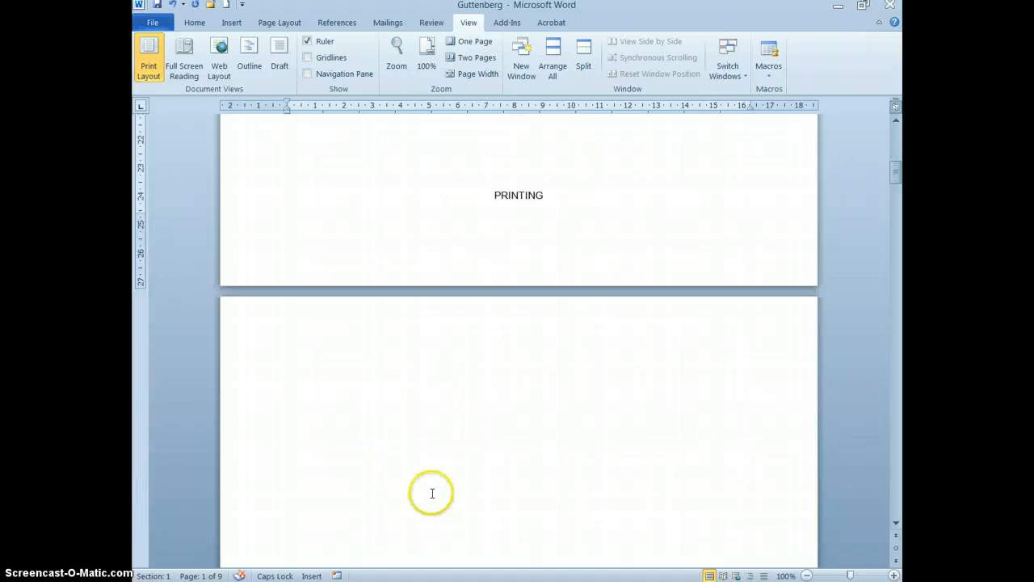
pyautogui.scroll(-5, 432, 493)
pyautogui.click(316, 157)
pyautogui.scroll(2, 496, 248)
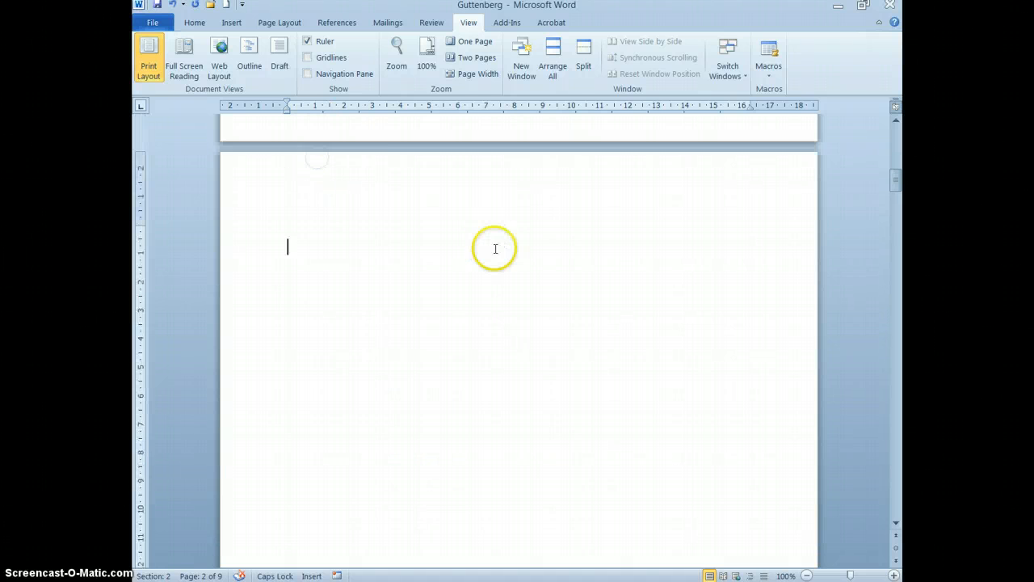
pyautogui.scroll(1, 496, 248)
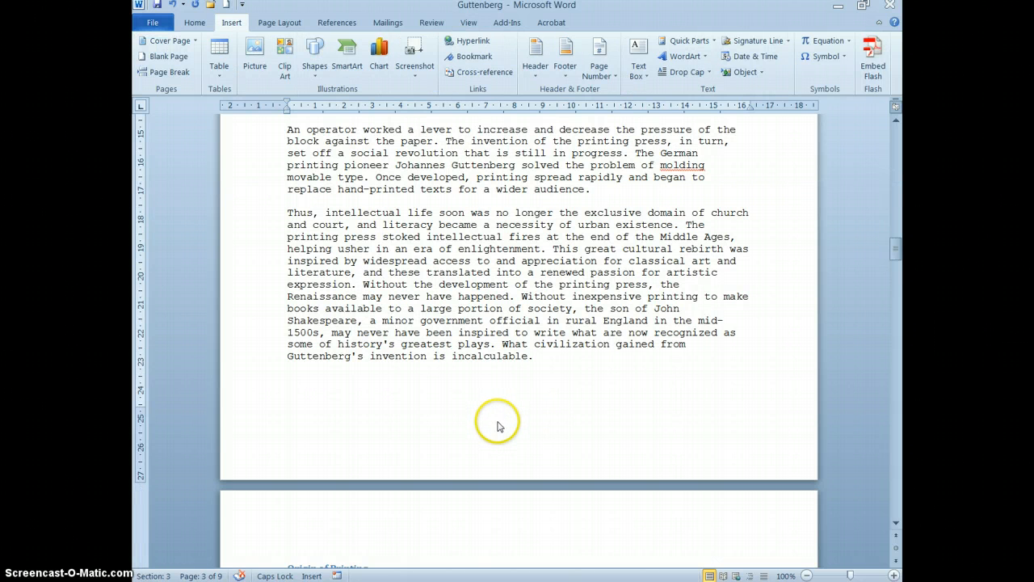
pyautogui.doubleClick(305, 431)
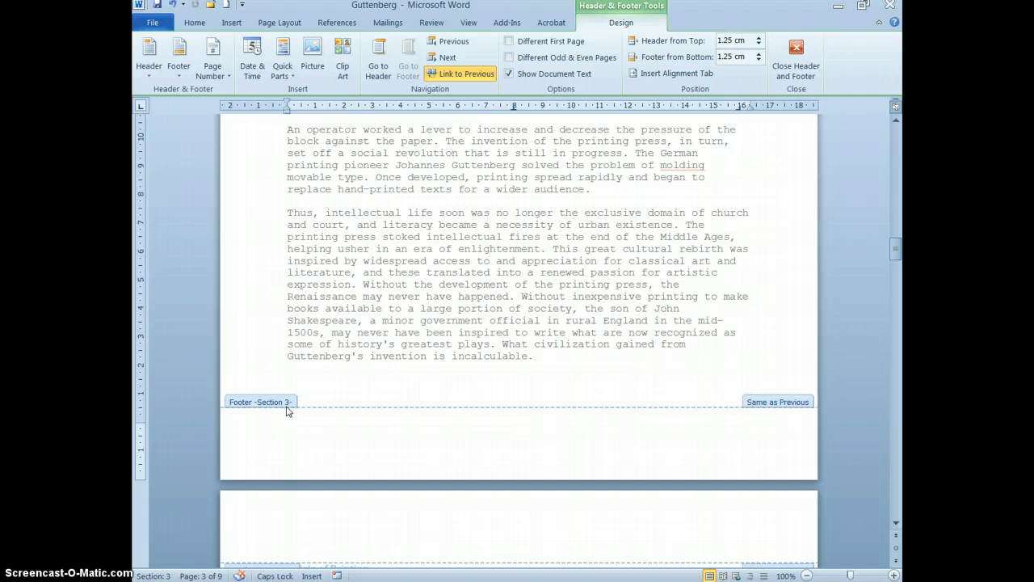
pyautogui.click(751, 412)
pyautogui.click(466, 73)
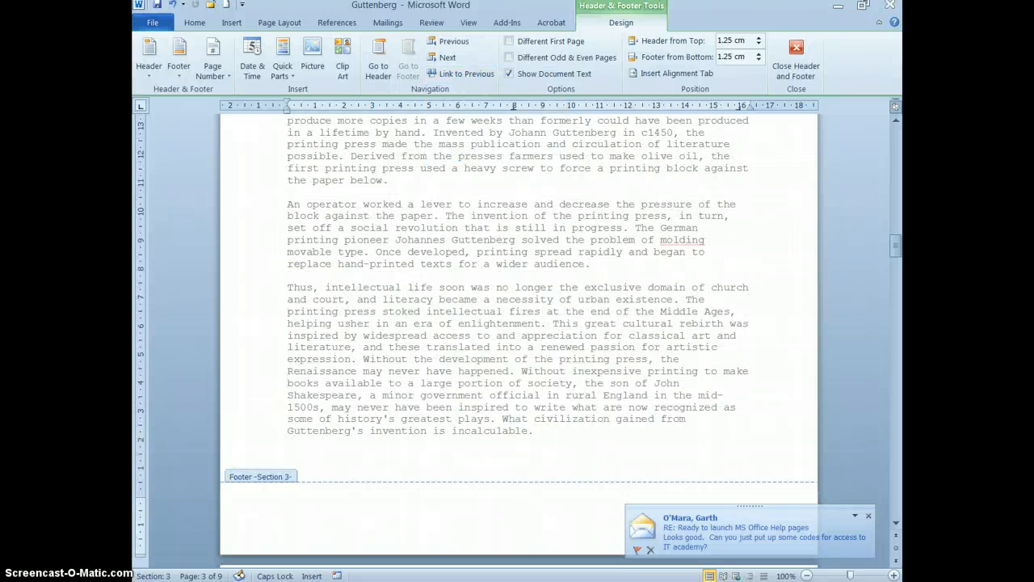
pyautogui.click(567, 523)
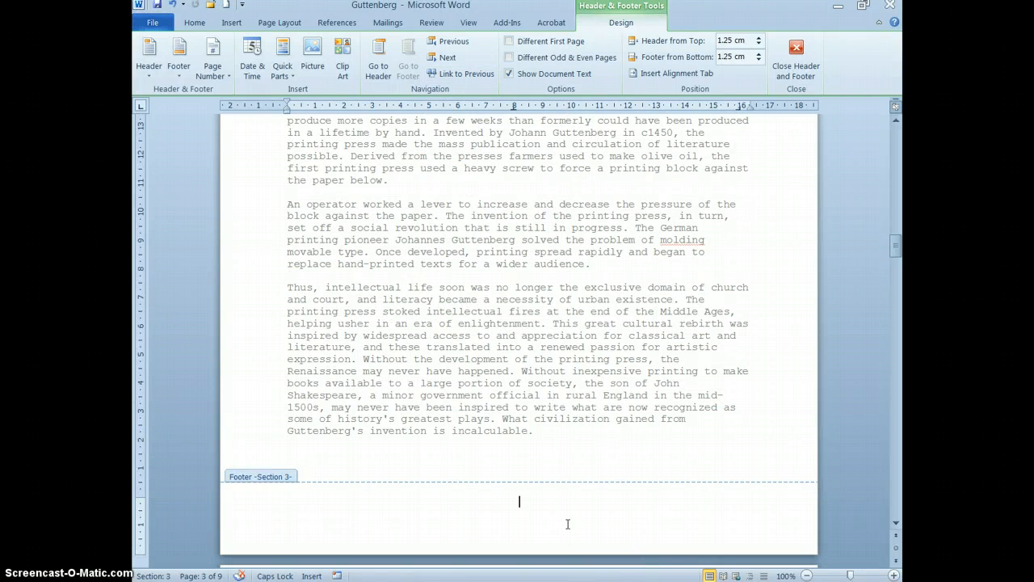
# Format the section 3 page numbers as 1, 2, 3, … with numbering starting at 1.
pyautogui.click(213, 74)
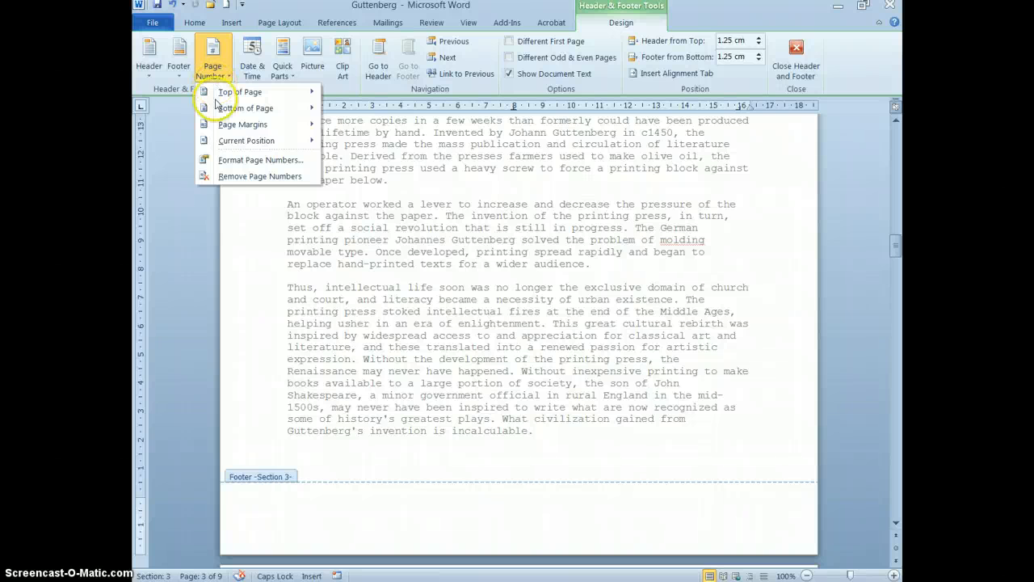
pyautogui.click(232, 161)
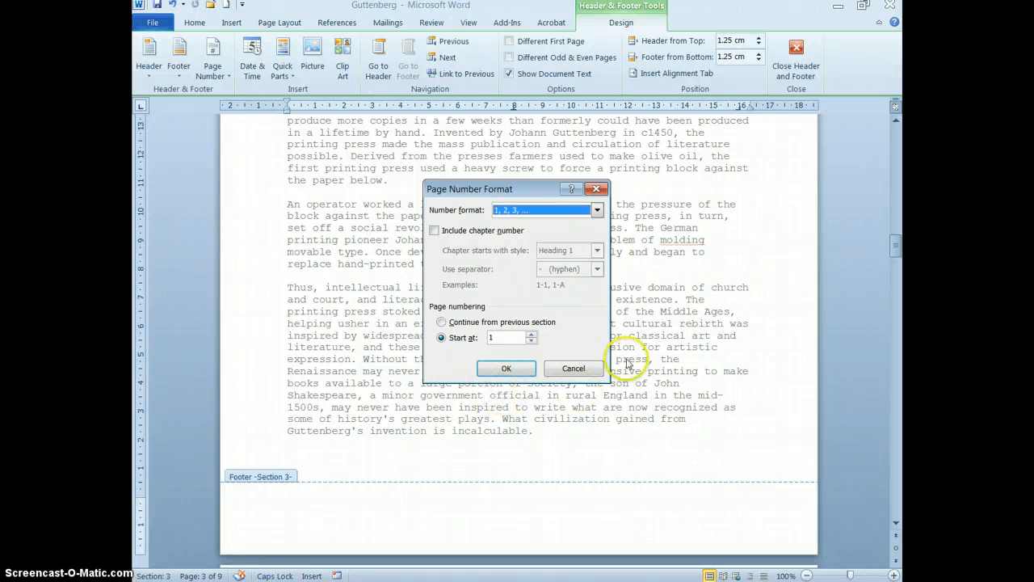
pyautogui.click(596, 210)
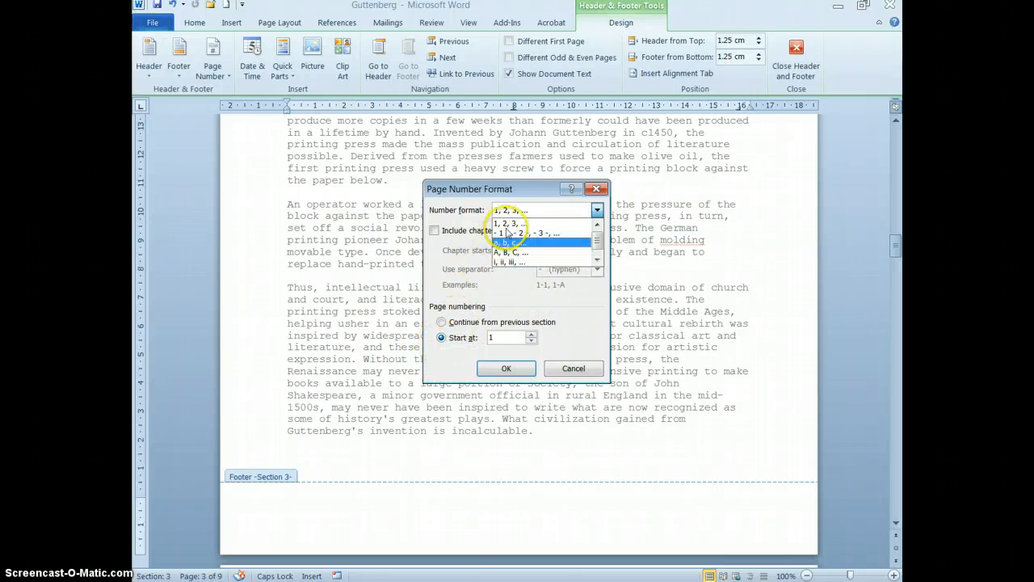
pyautogui.click(504, 223)
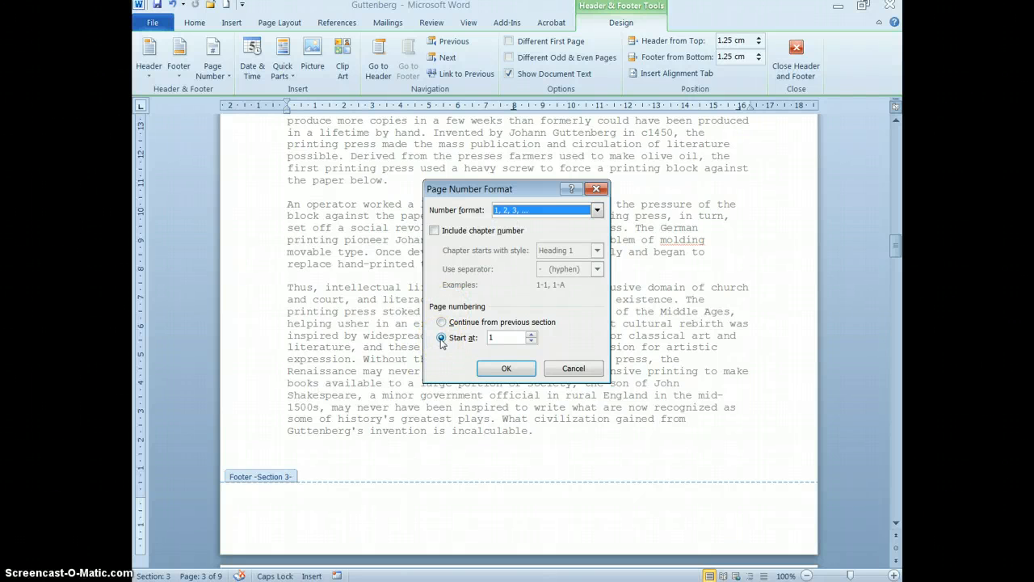
pyautogui.click(531, 334)
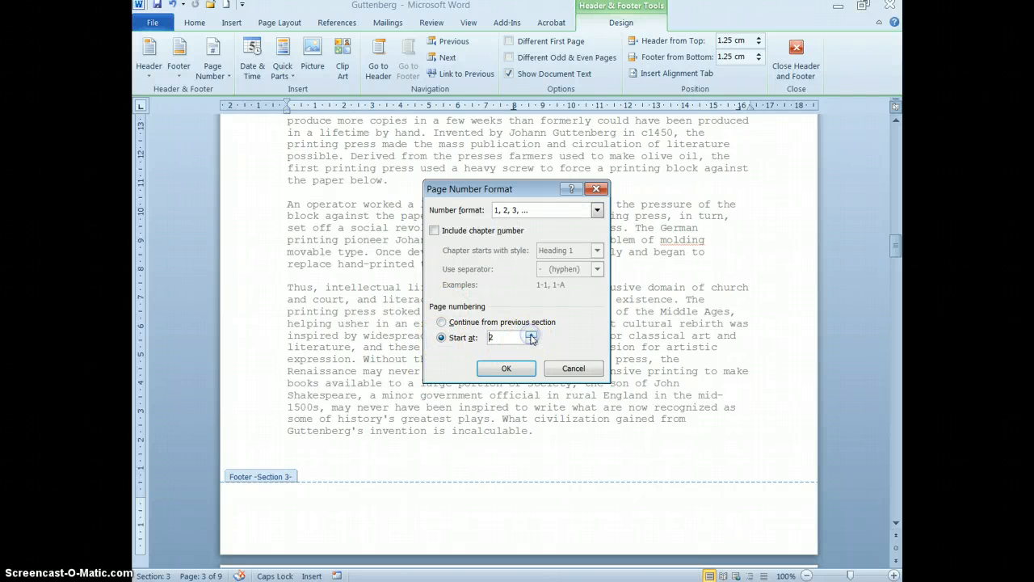
pyautogui.click(531, 335)
pyautogui.click(530, 341)
pyautogui.click(531, 342)
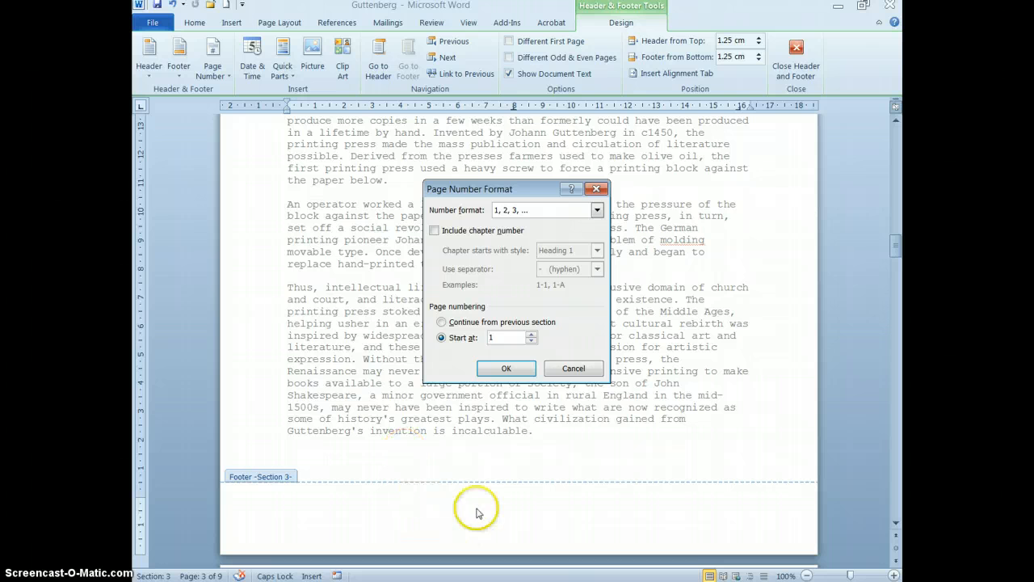
pyautogui.click(507, 370)
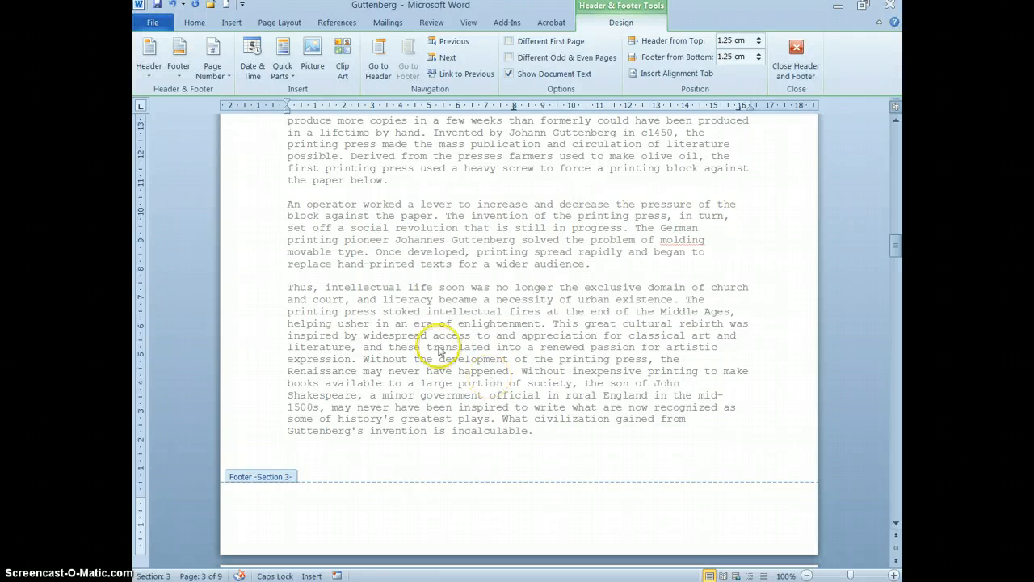
# Insert a Page field in the centre of the section 3 footer.
pyautogui.click(285, 75)
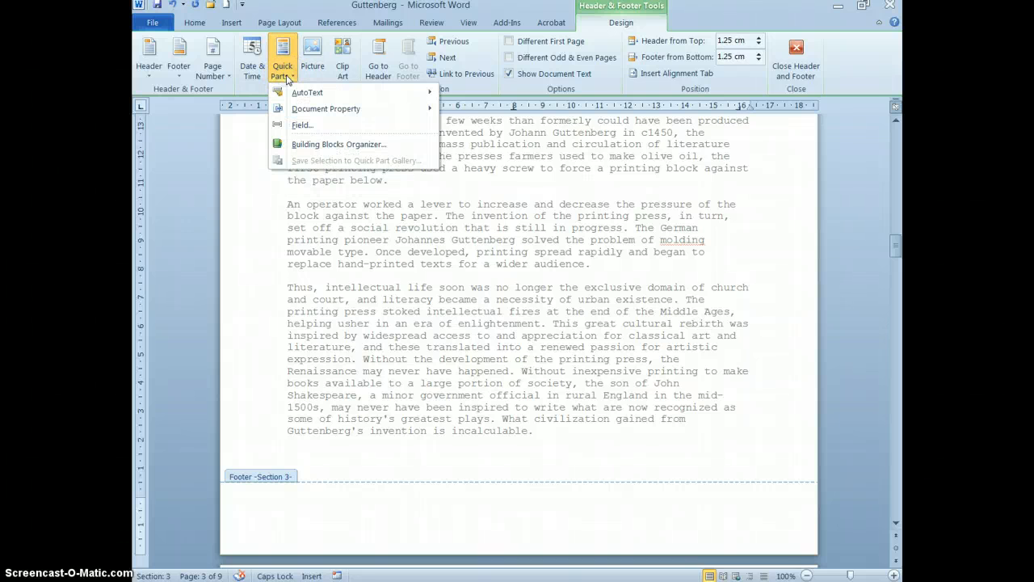
pyautogui.click(302, 125)
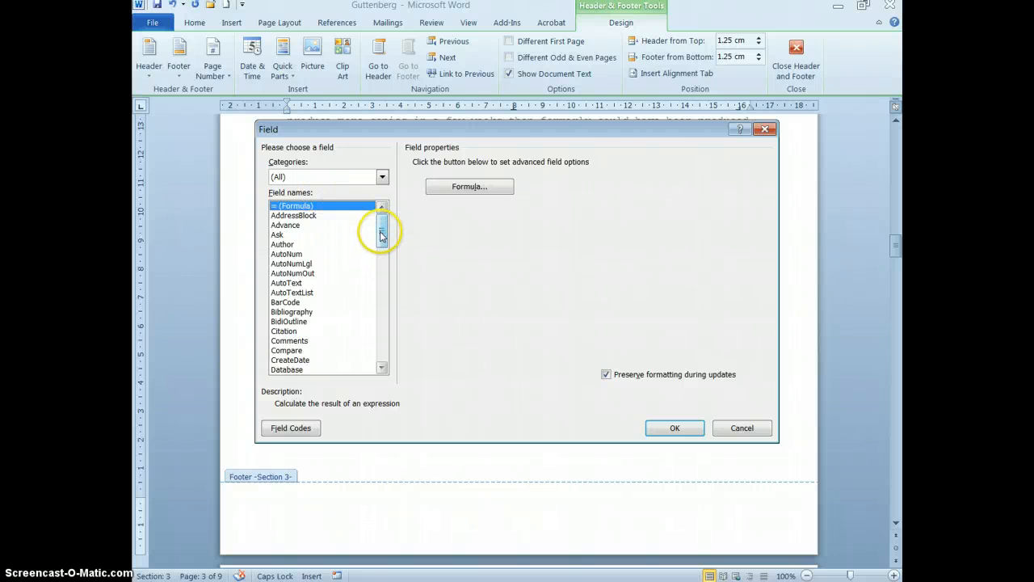
pyautogui.moveTo(382, 235); pyautogui.dragTo(381, 316)
pyautogui.click(279, 284)
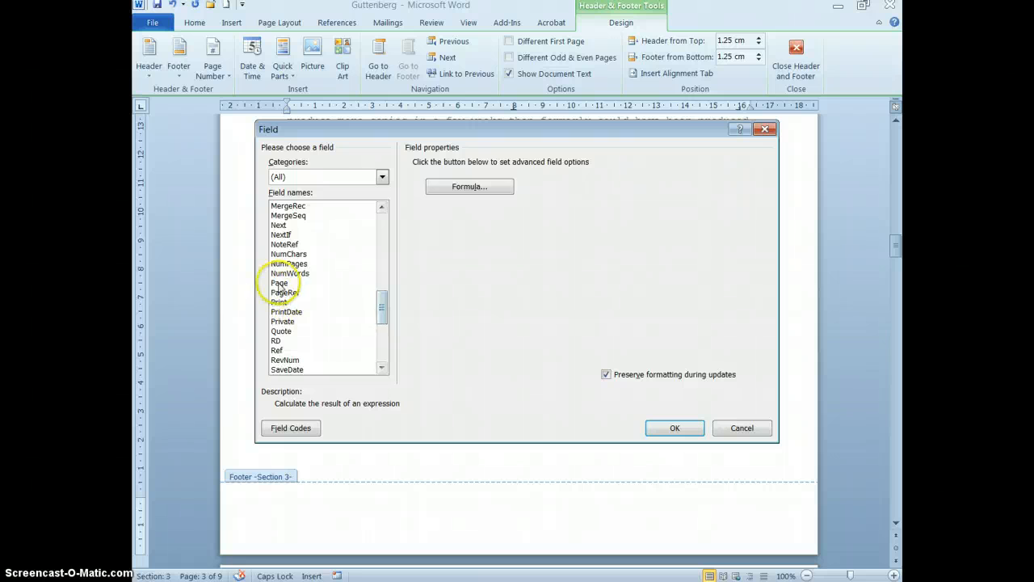
pyautogui.click(279, 285)
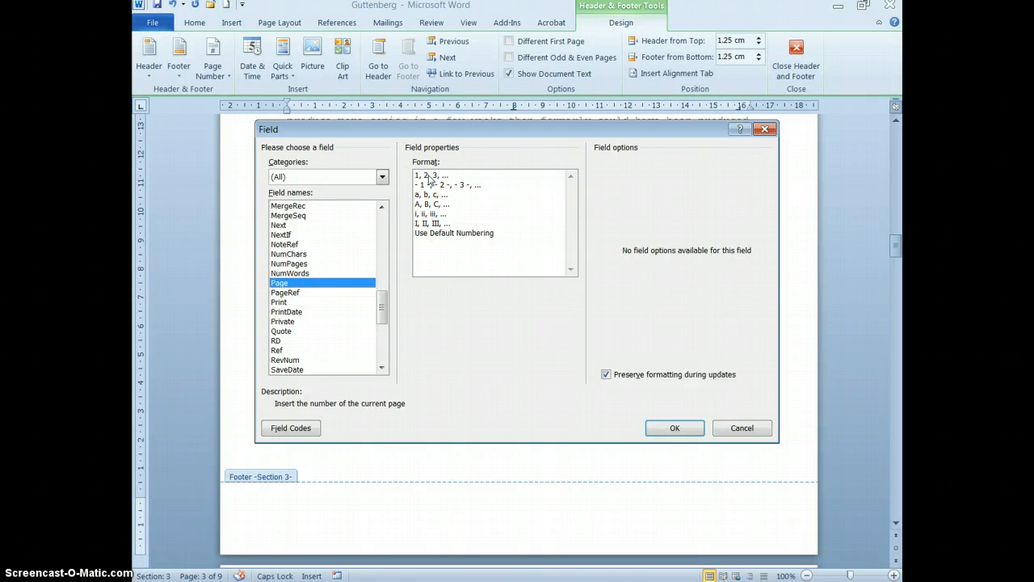
pyautogui.click(675, 429)
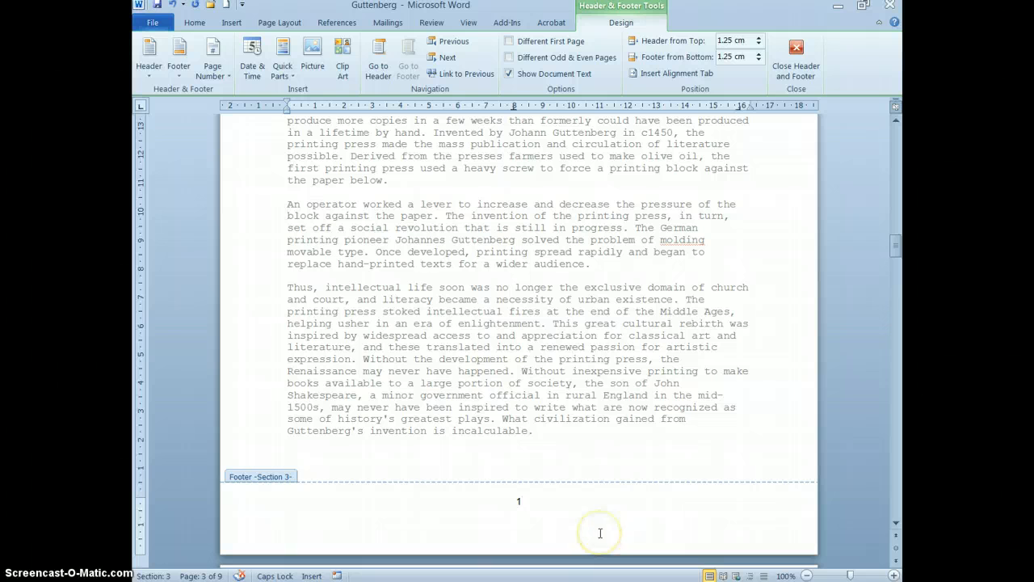
pyautogui.click(596, 533)
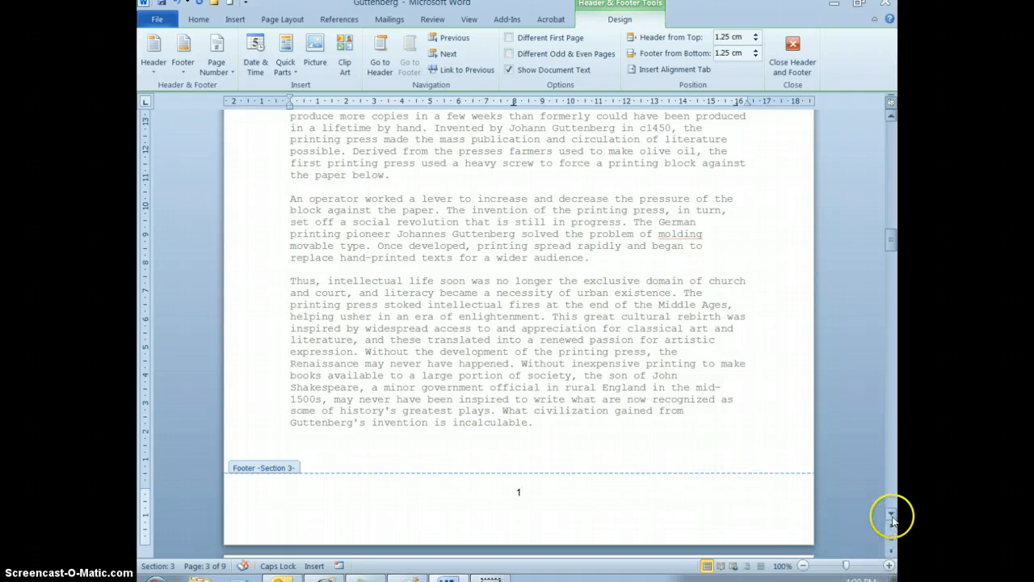
# Check the page numbering in the footers of sections 2 and 3, and close header and footer editing.
pyautogui.moveTo(891, 515); pyautogui.dragTo(891, 518)
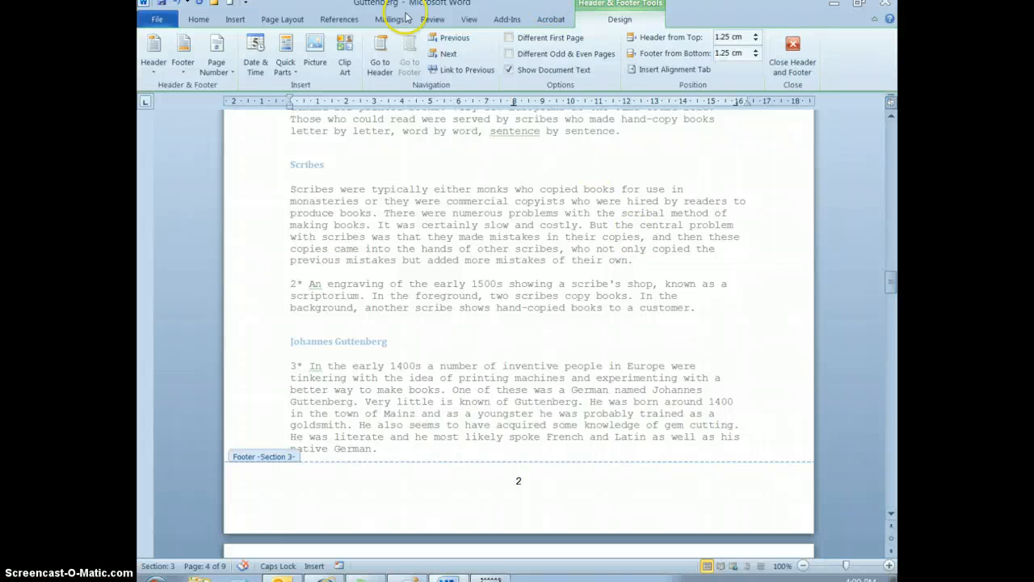
pyautogui.click(450, 41)
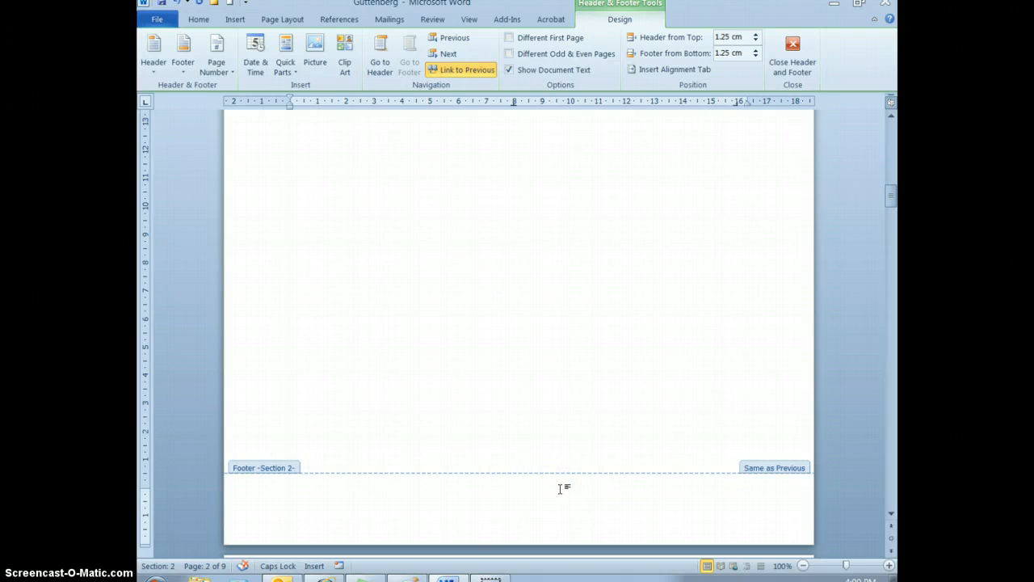
pyautogui.scroll(-20, 559, 489)
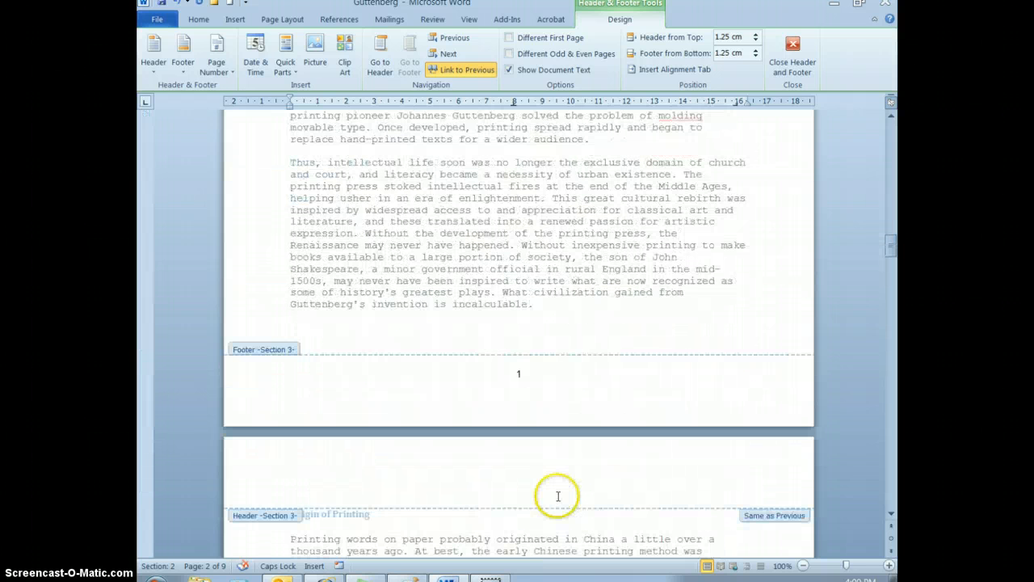
pyautogui.click(487, 387)
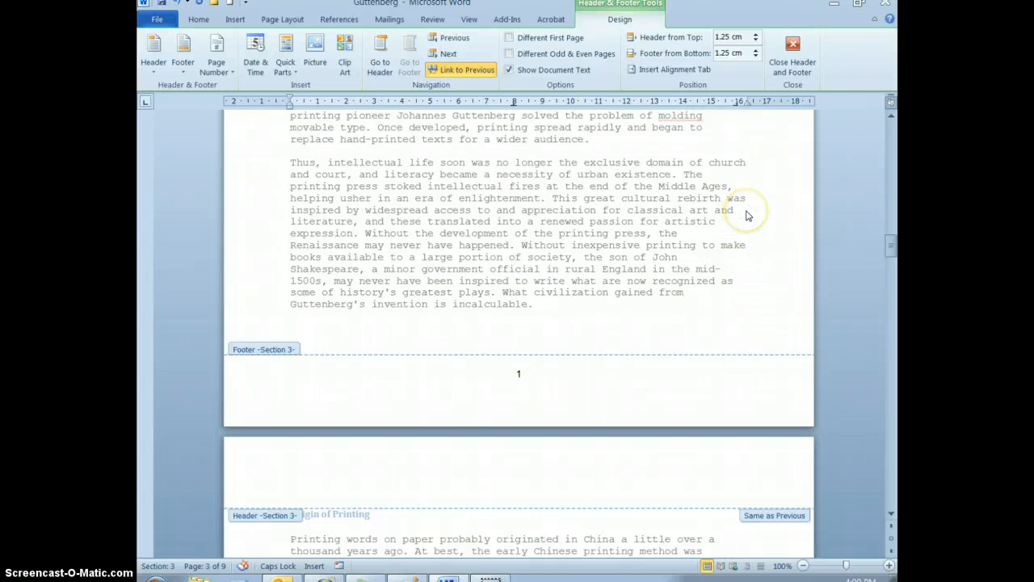
pyautogui.click(794, 58)
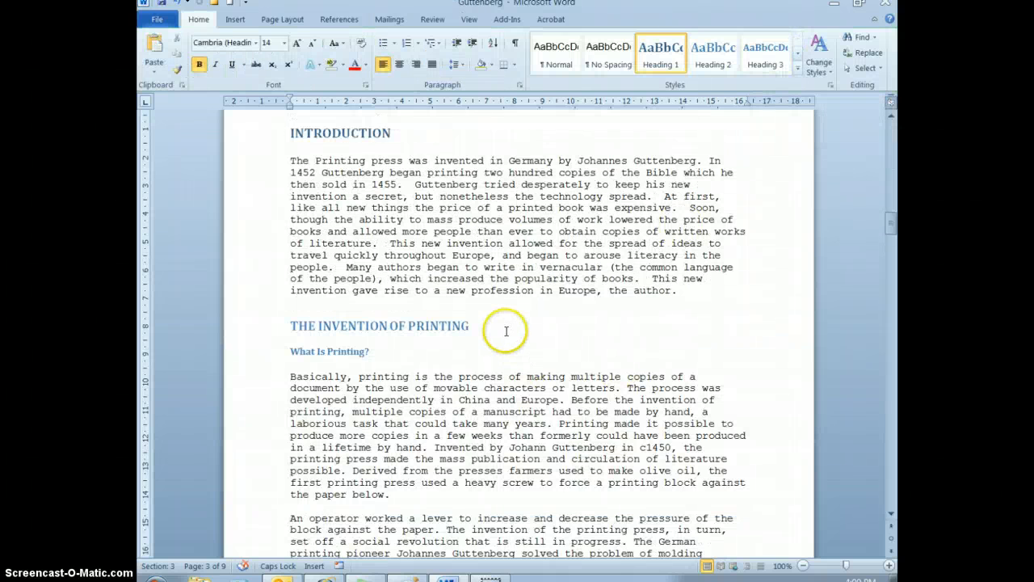
# Place the cursor on the blank second page, in section 2.
pyautogui.scroll(10, 501, 327)
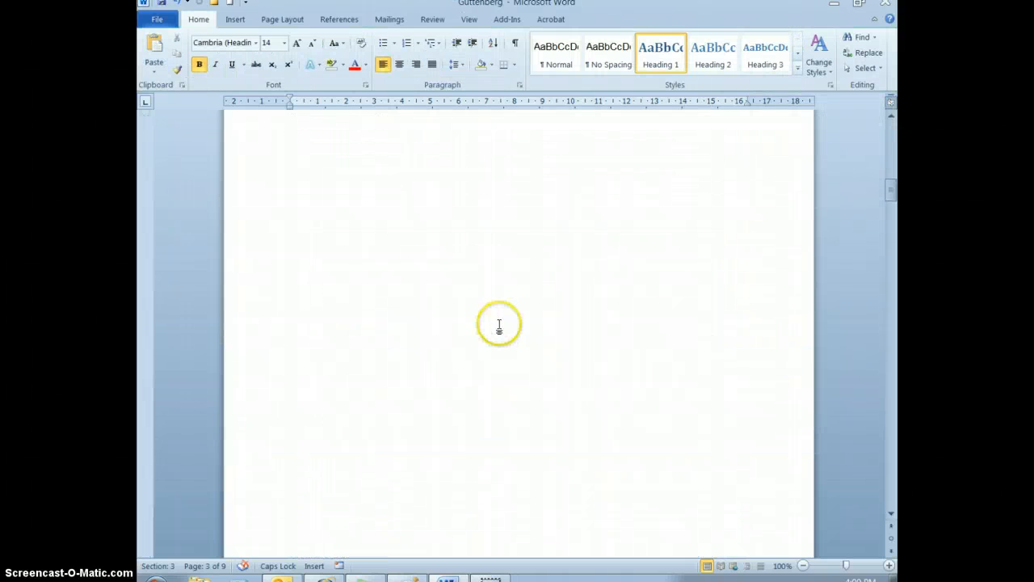
pyautogui.scroll(5, 500, 325)
pyautogui.scroll(-2, 489, 323)
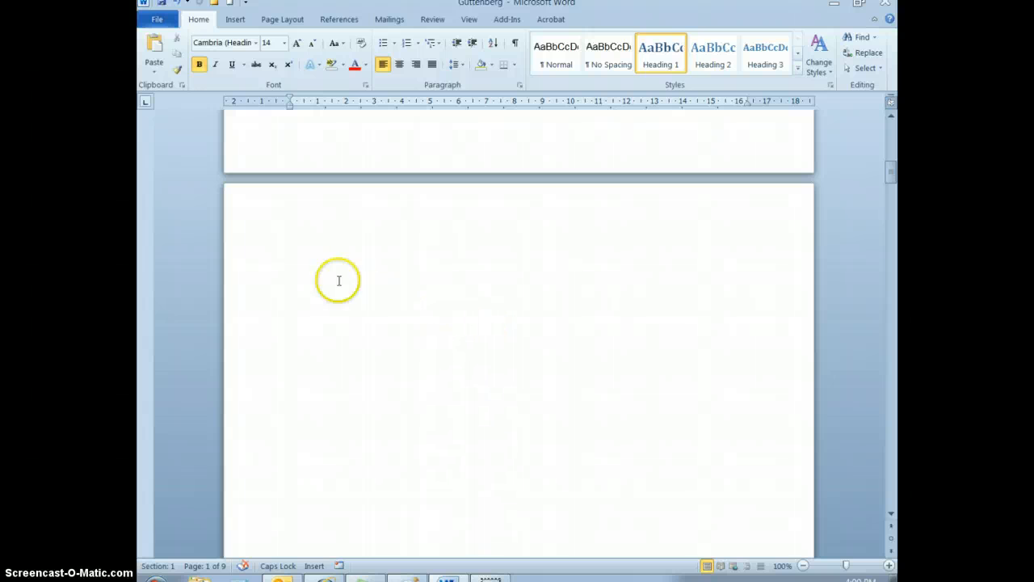
pyautogui.click(338, 280)
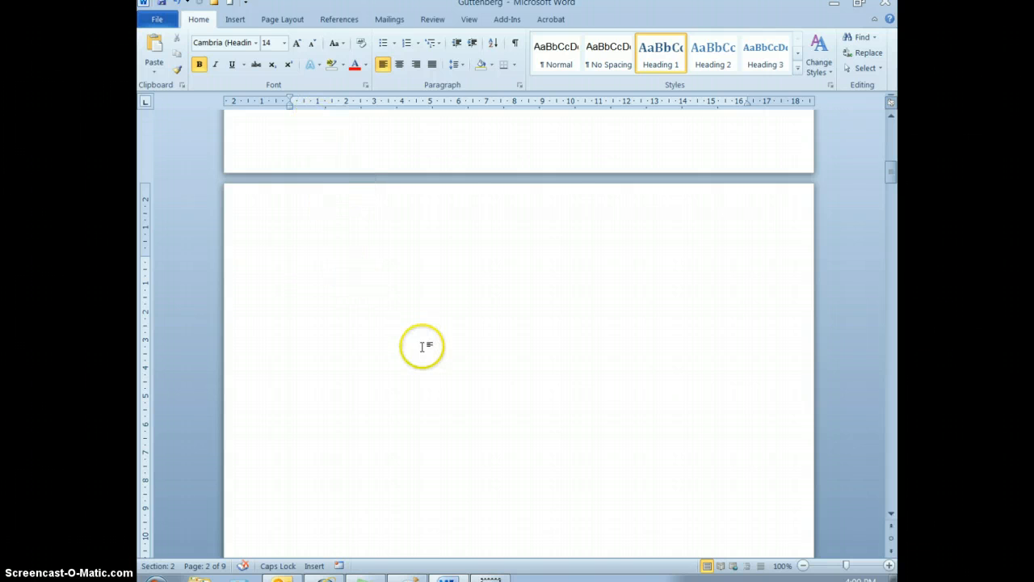
# Check the heading styles of INTRODUCTION, THE INVENTION OF PRINTING and What Is Printing? on the first page of section 3.
pyautogui.scroll(-18, 422, 356)
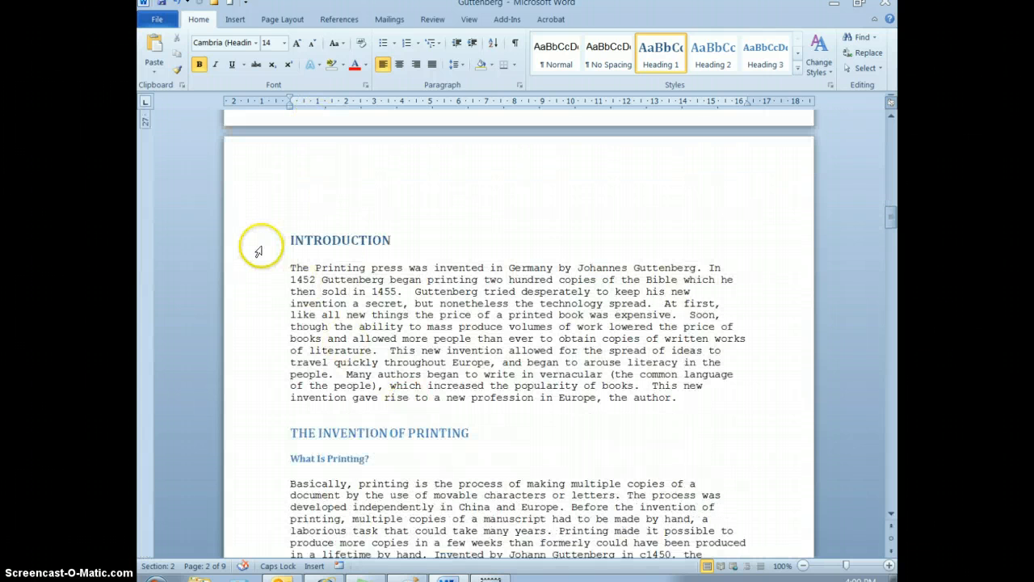
pyautogui.click(258, 246)
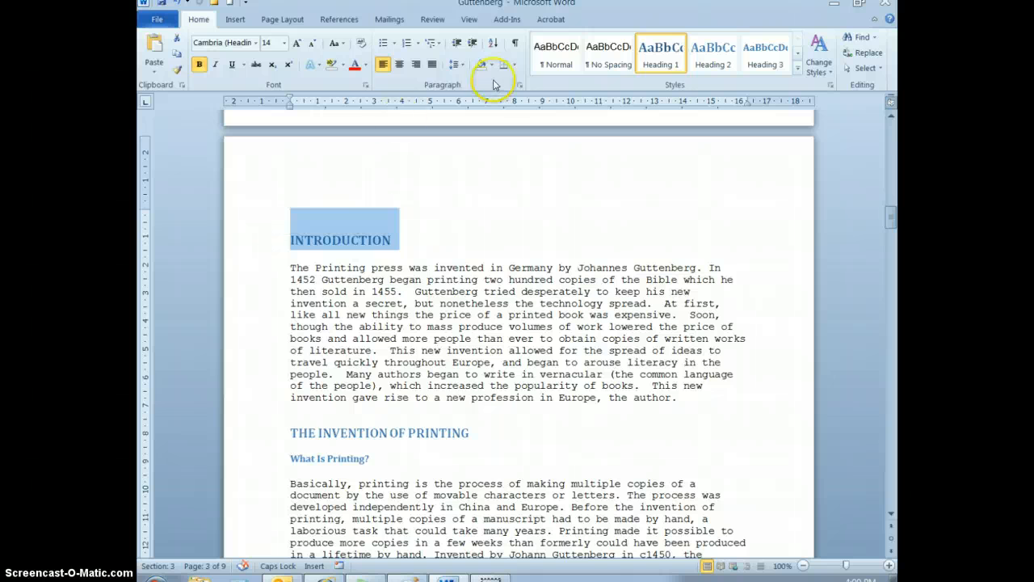
pyautogui.click(244, 443)
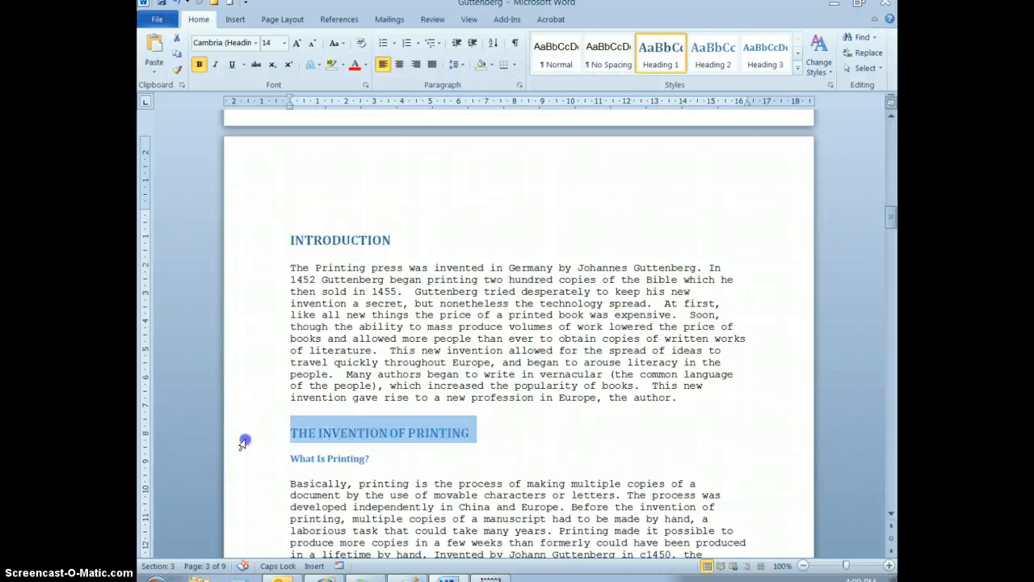
pyautogui.click(712, 50)
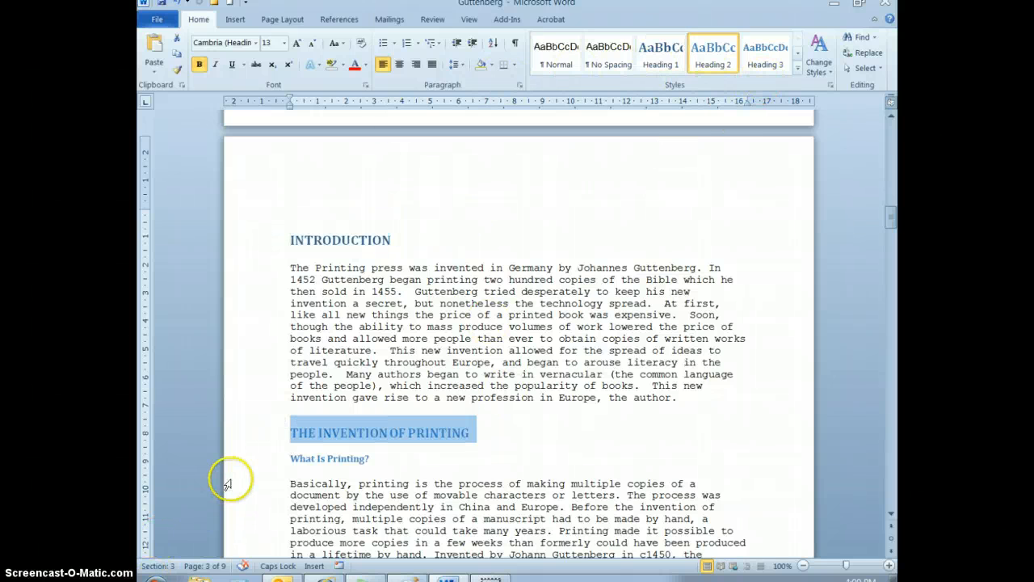
pyautogui.click(257, 459)
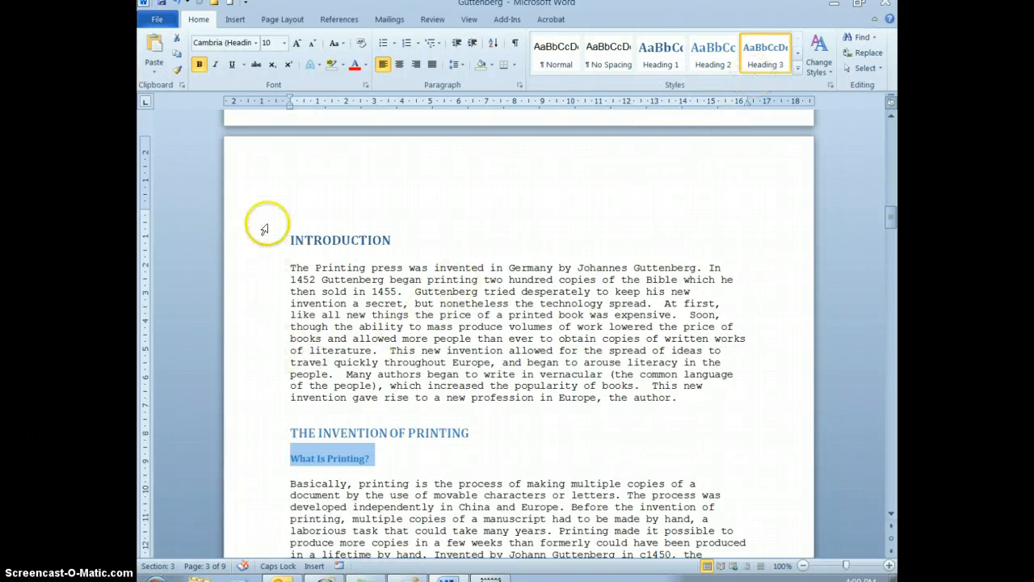
pyautogui.click(283, 239)
# Insert an Automatic Table 2 table of contents on the blank page of section 2.
pyautogui.scroll(5, 357, 416)
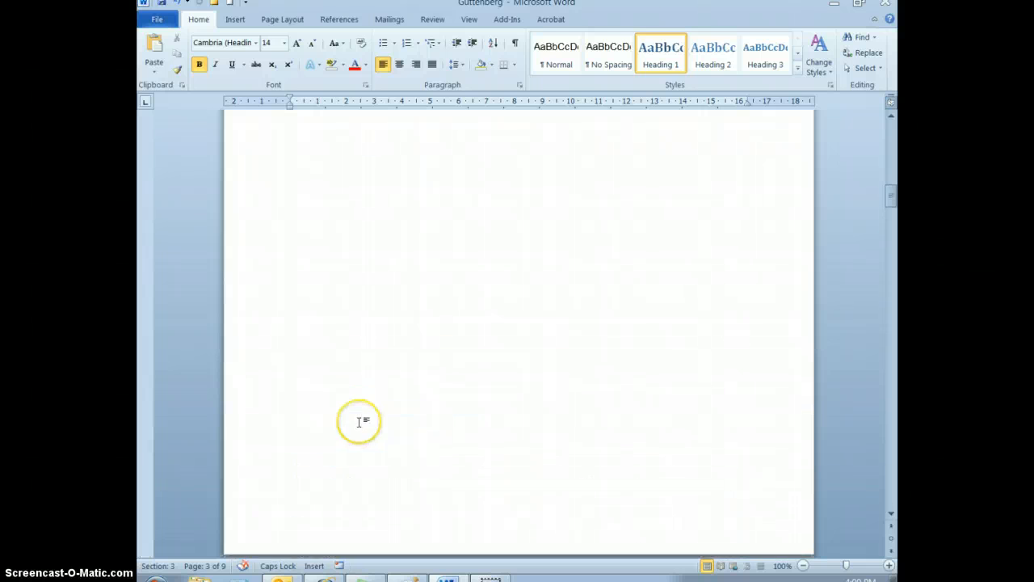
pyautogui.scroll(5, 359, 421)
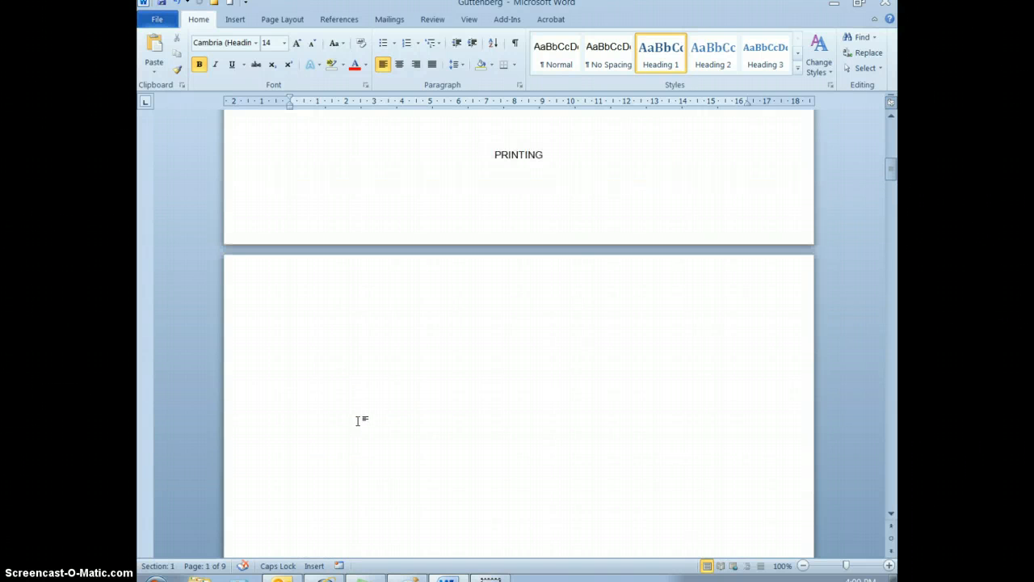
pyautogui.scroll(-1, 356, 420)
pyautogui.click(308, 306)
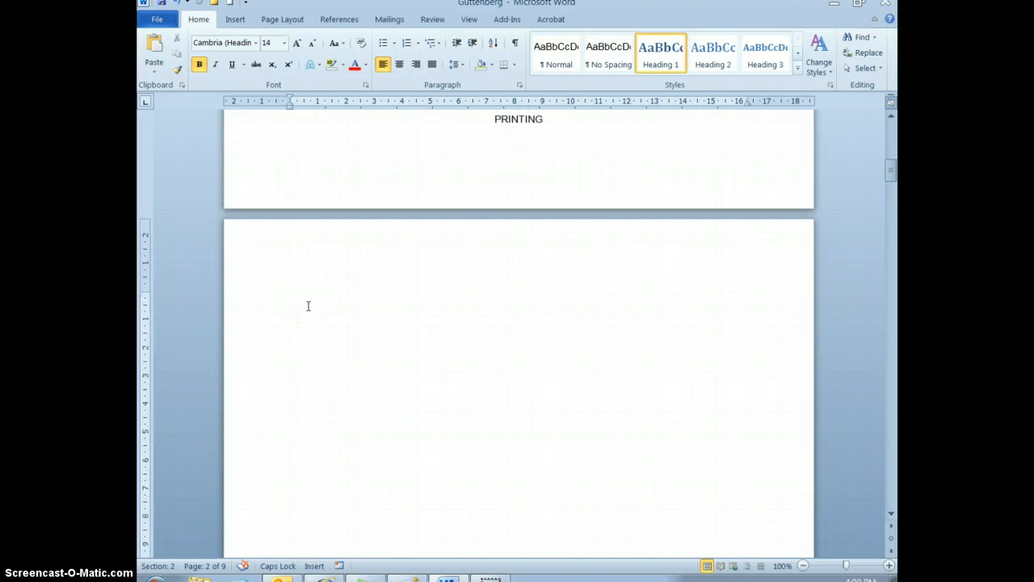
pyautogui.click(338, 21)
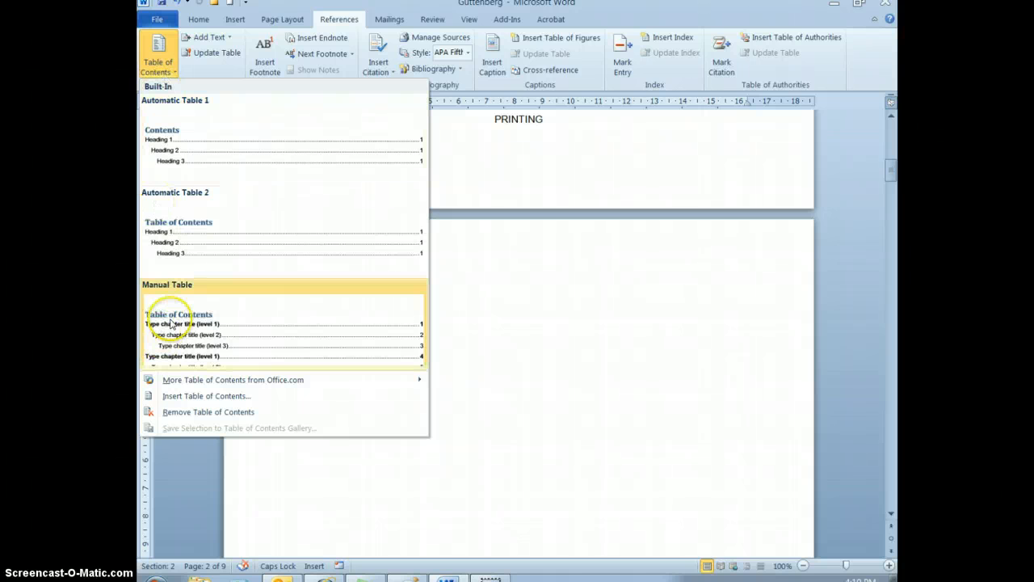
pyautogui.click(178, 243)
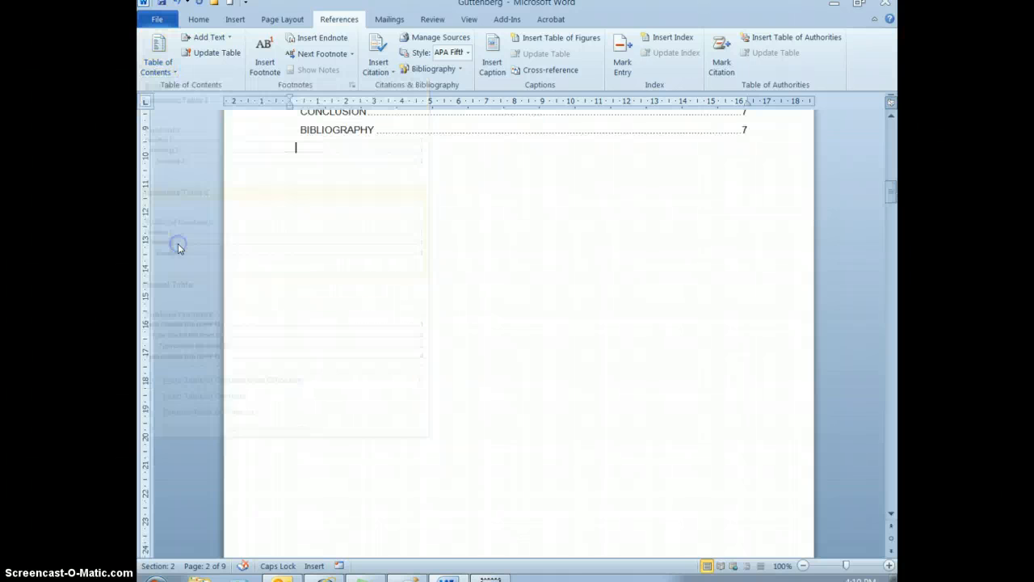
pyautogui.scroll(2, 723, 464)
pyautogui.scroll(4, 723, 464)
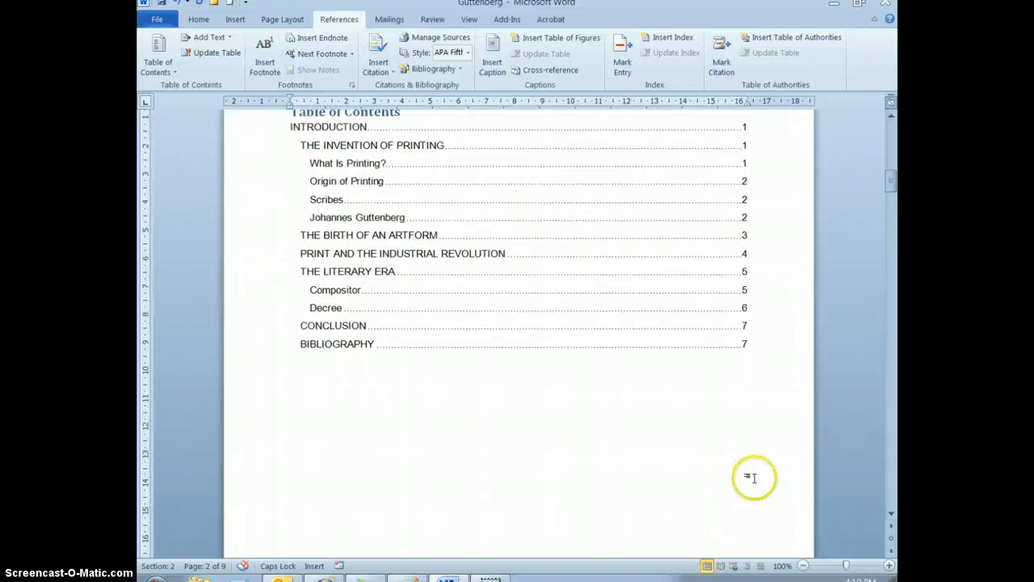